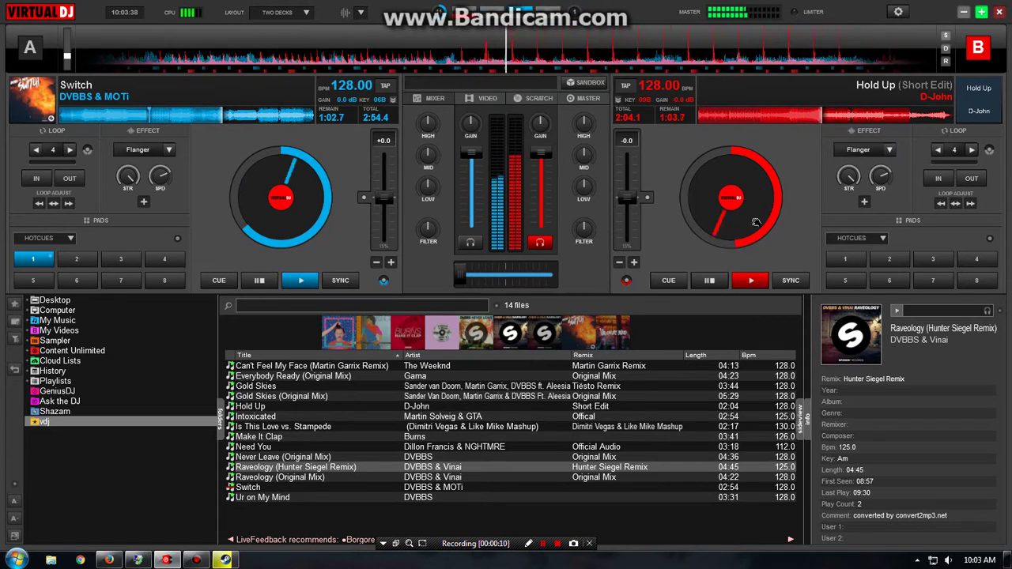
- Move Hold Up on deck B back to about 1:10 remaining and start it in time with deck A
click(798, 114)
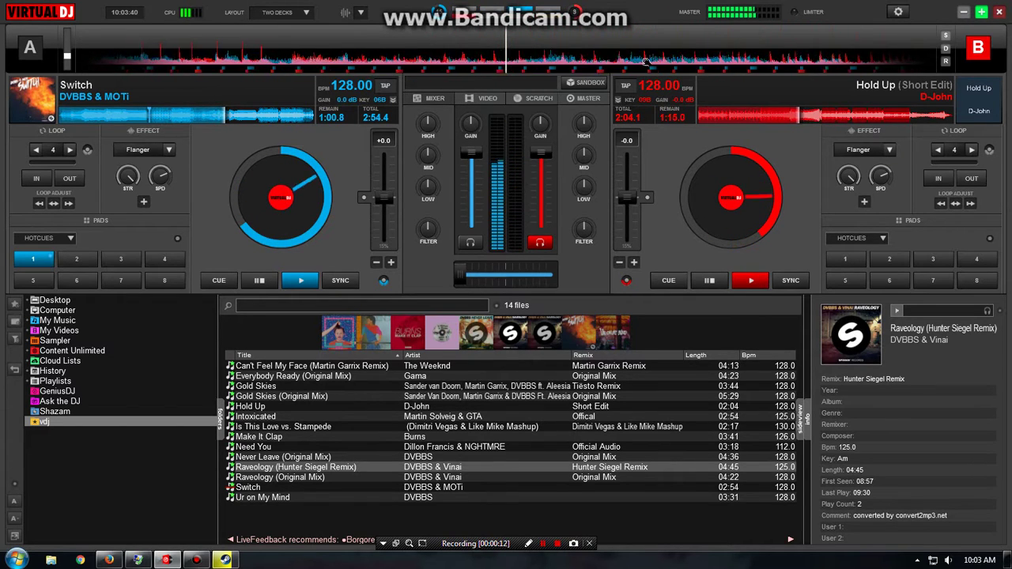
drag(447, 58, 698, 61)
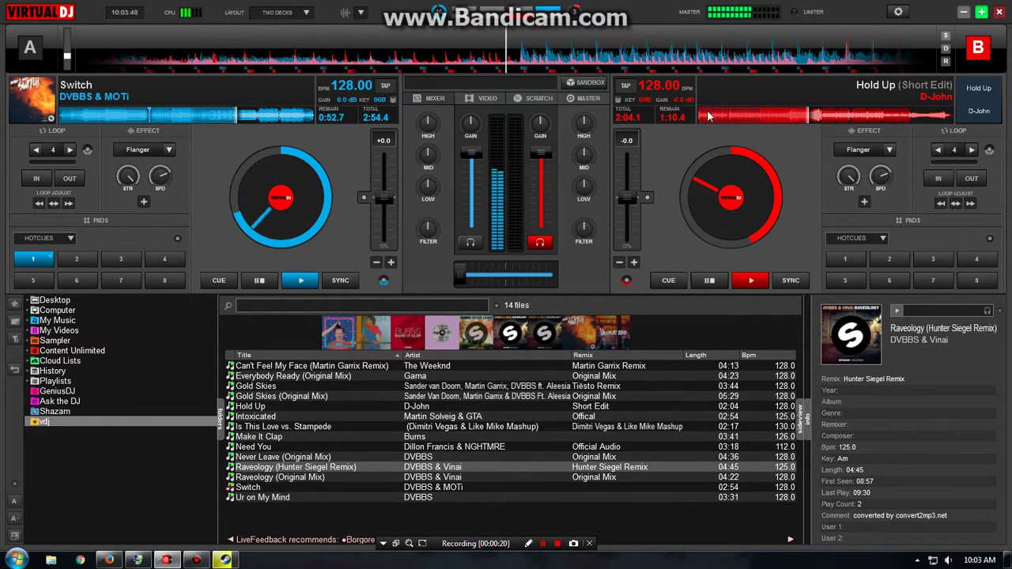
click(750, 282)
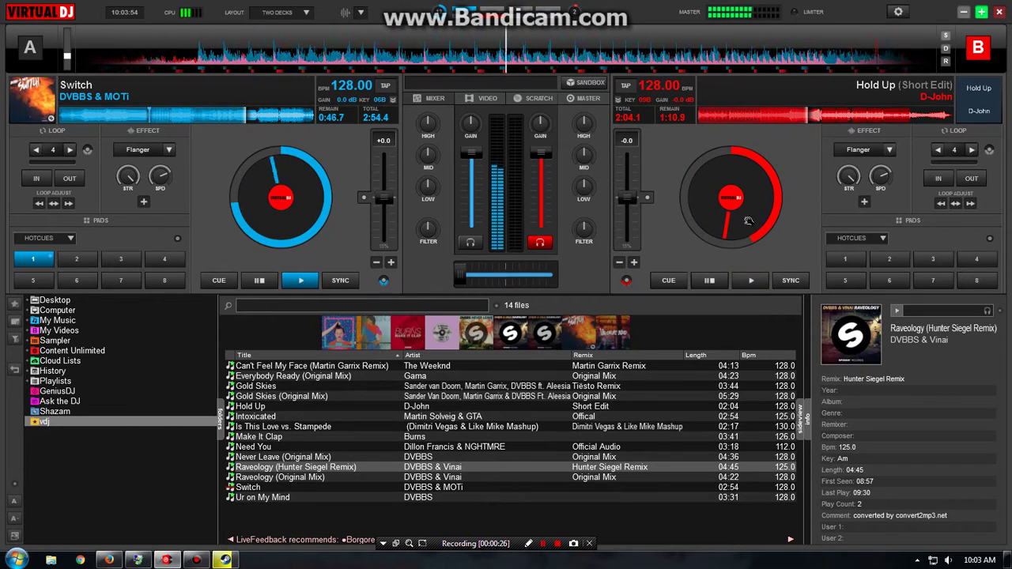
click(761, 282)
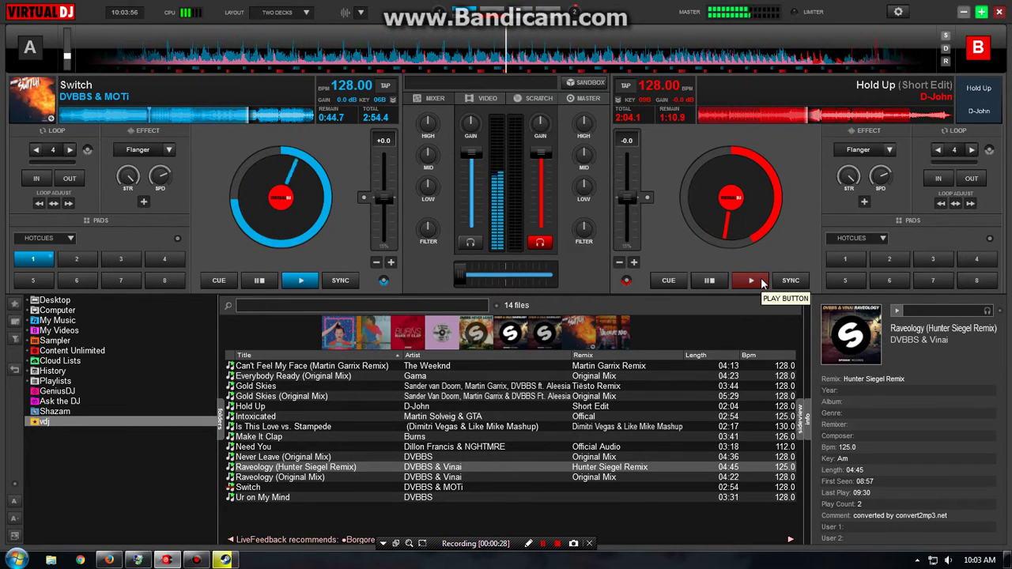
click(761, 282)
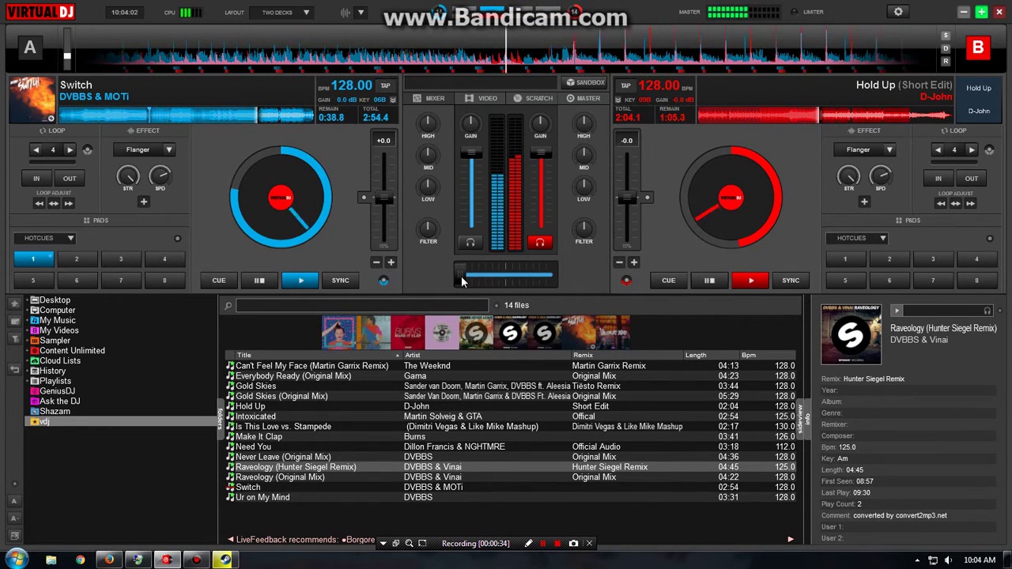
- Crossfade fully to Hold Up on deck B and return Switch on deck A to its cue point
drag(460, 275, 551, 276)
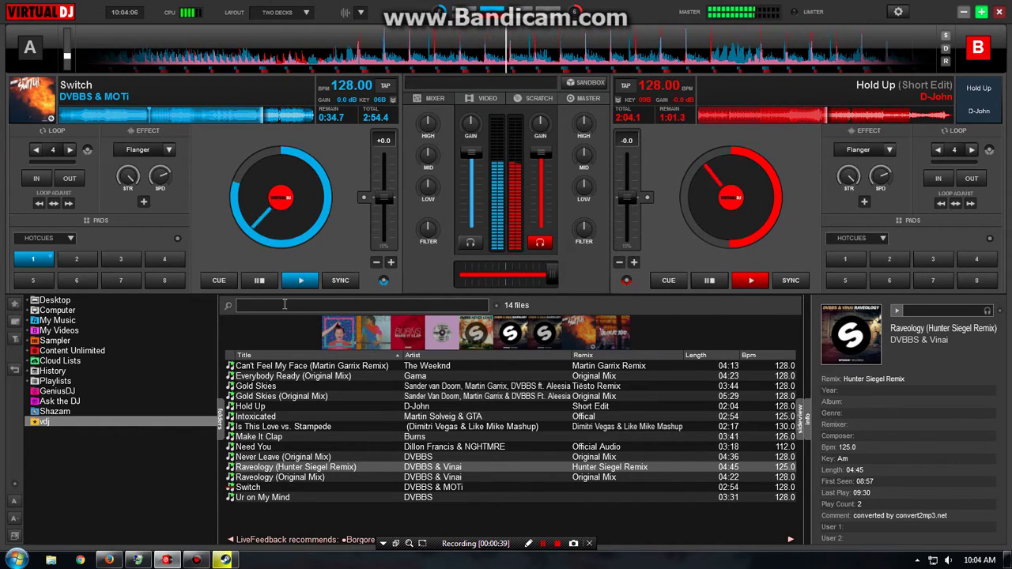
click(220, 282)
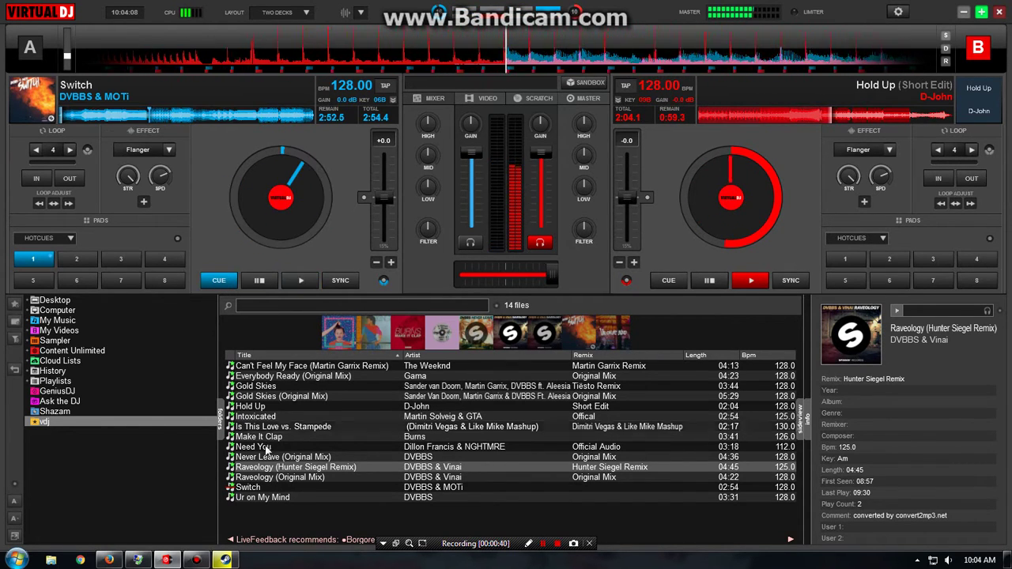
- Load Raveology (Hunter Siegel Remix) onto deck A and play it from about 40% of the track
double_click(274, 468)
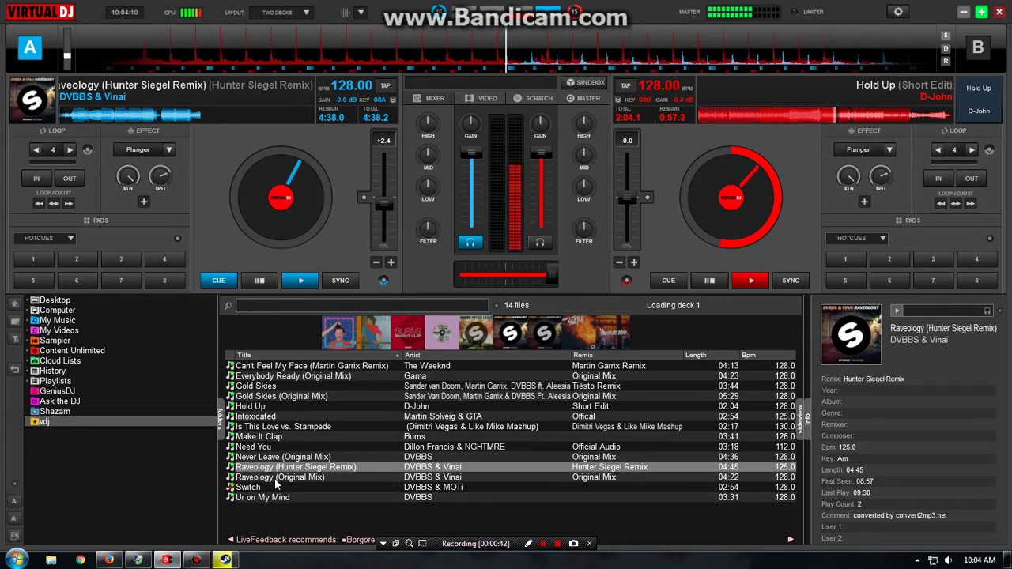
click(275, 476)
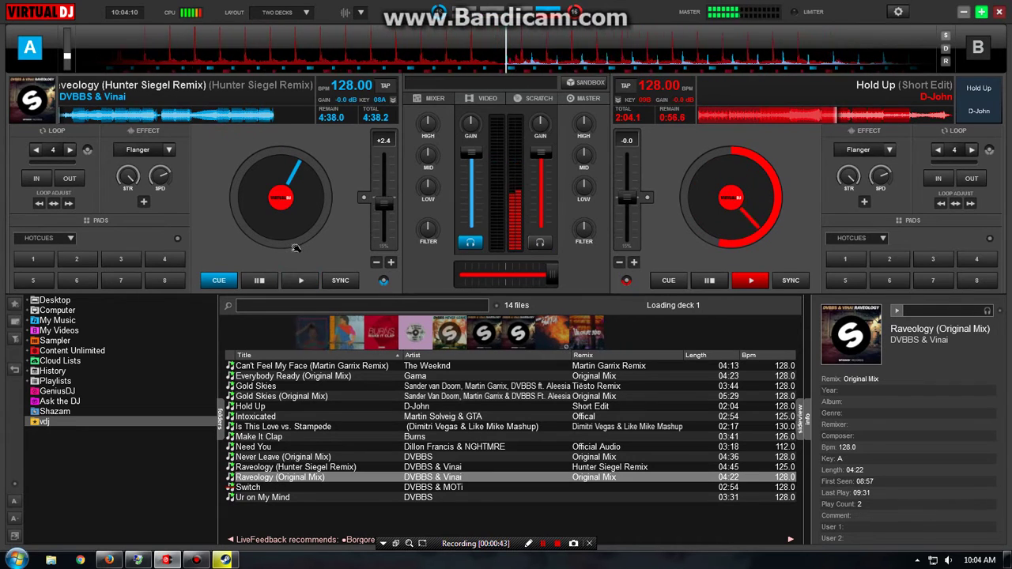
click(159, 116)
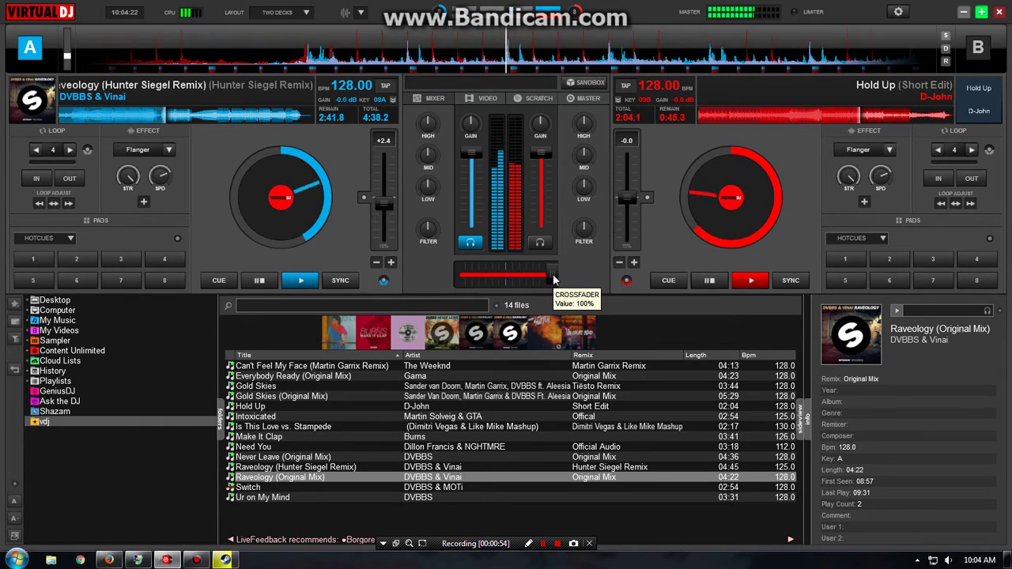
- Crossfade gradually from Hold Up to deck A, ending fully on A, and return deck B to its cue point
drag(554, 278, 522, 276)
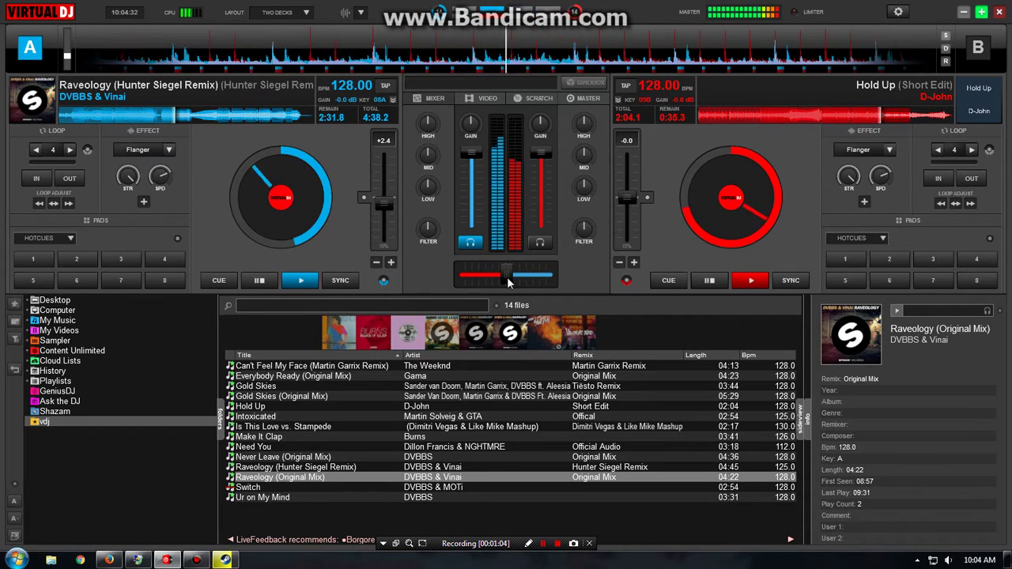
drag(507, 278, 504, 279)
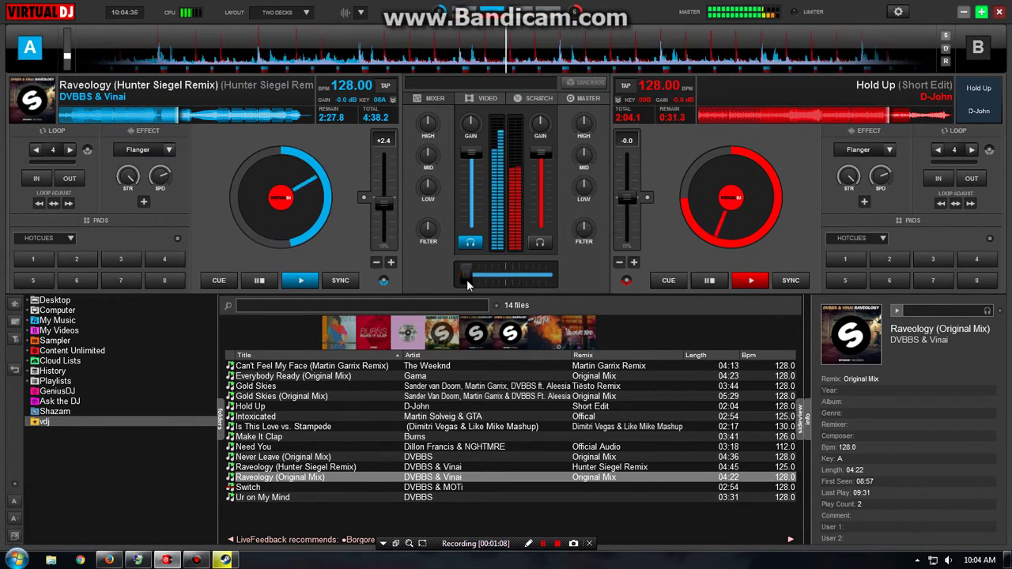
drag(466, 279, 448, 285)
click(656, 281)
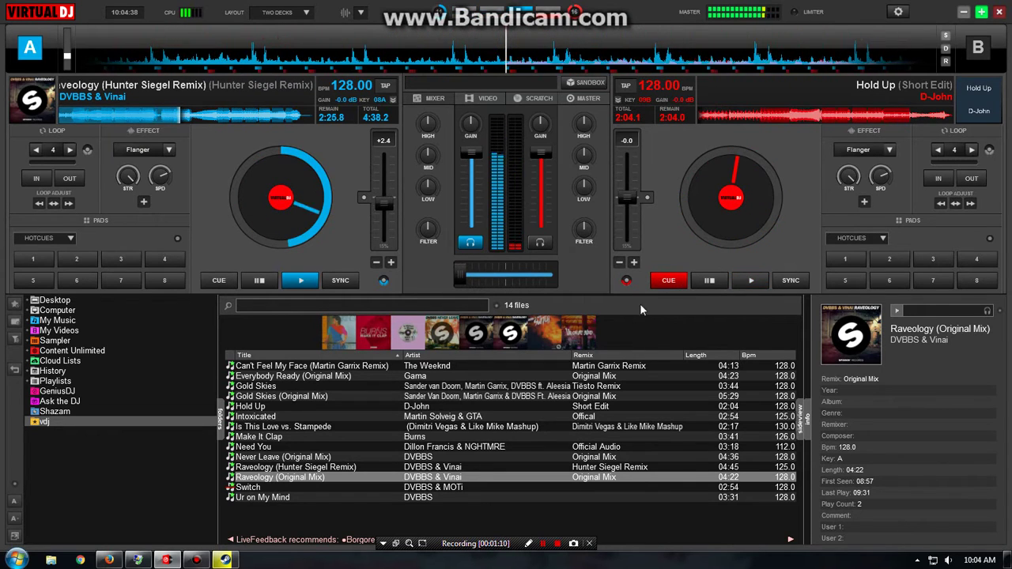
- Load Raveology (Original Mix) onto deck B and play it from about 3:38 remaining, synced to deck A
double_click(452, 477)
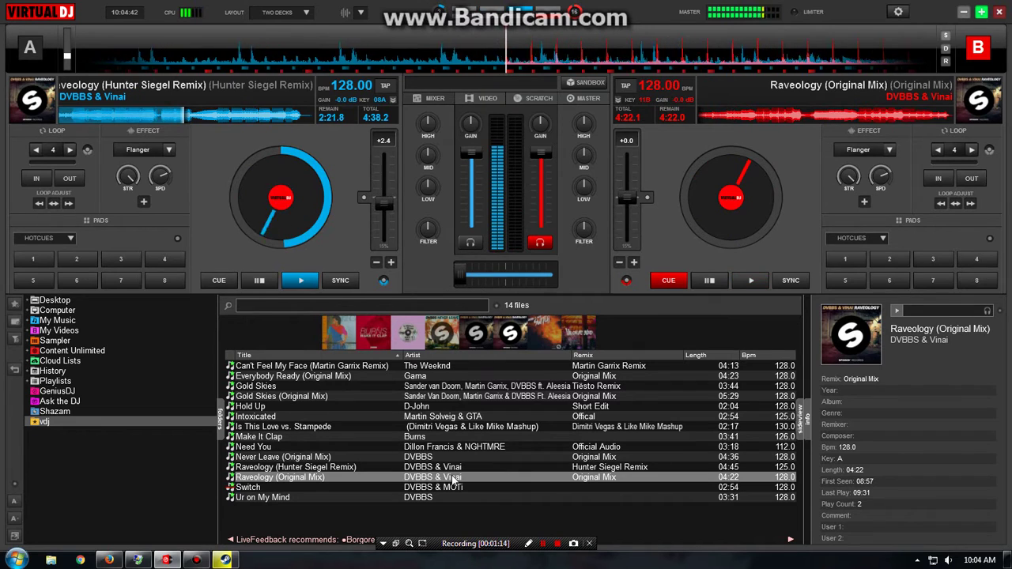
click(259, 437)
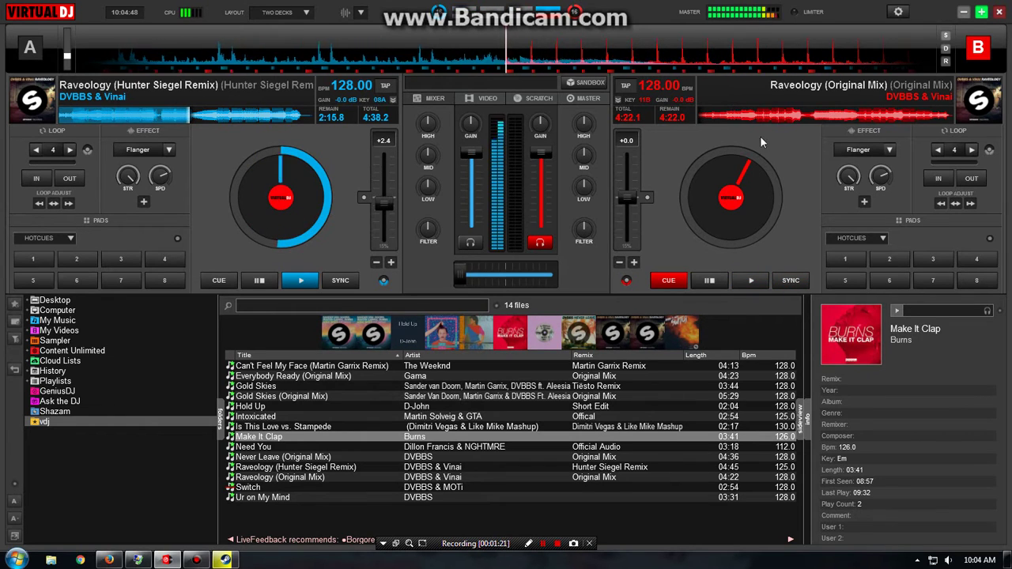
click(739, 117)
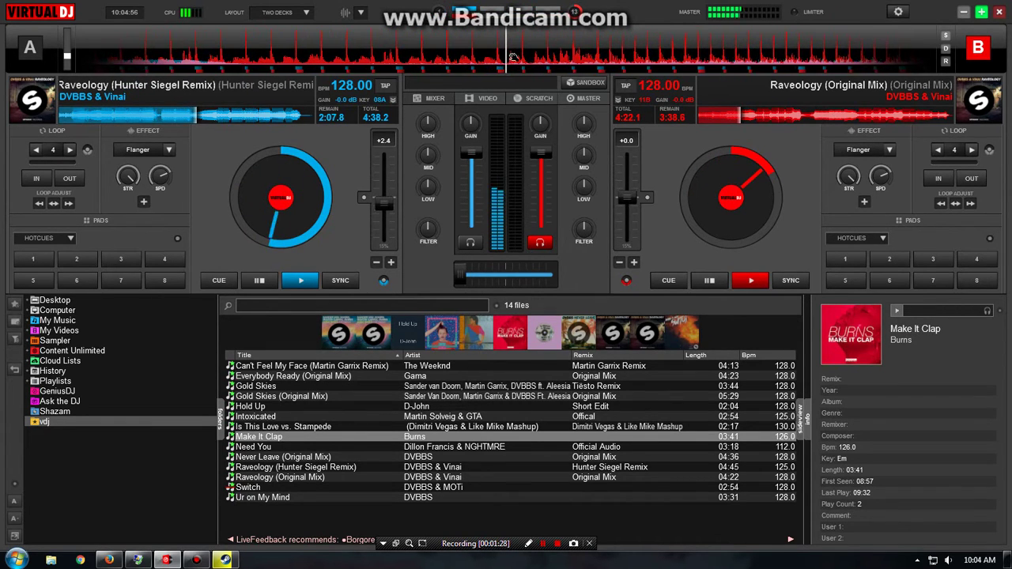
drag(513, 57, 673, 47)
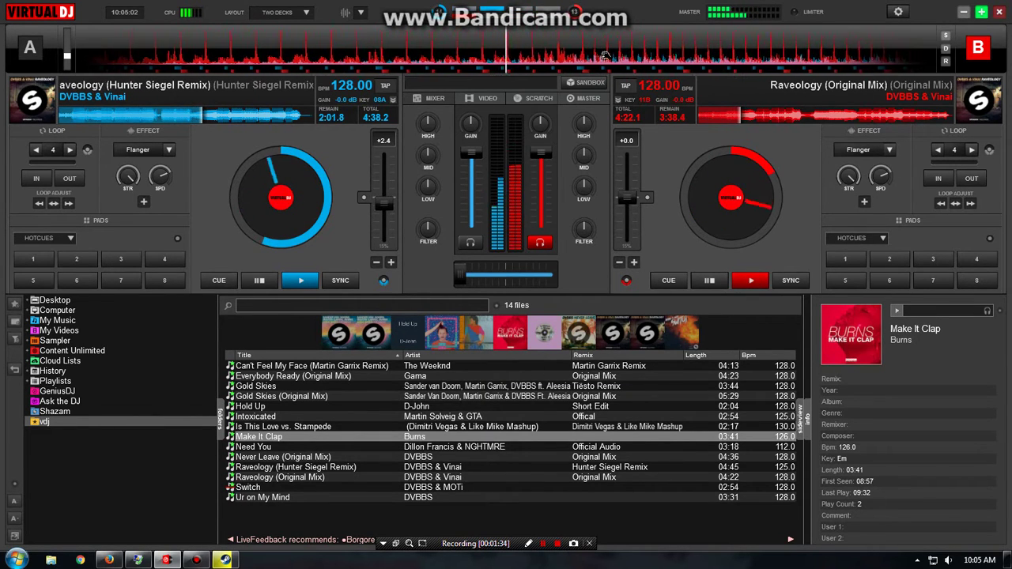
click(790, 280)
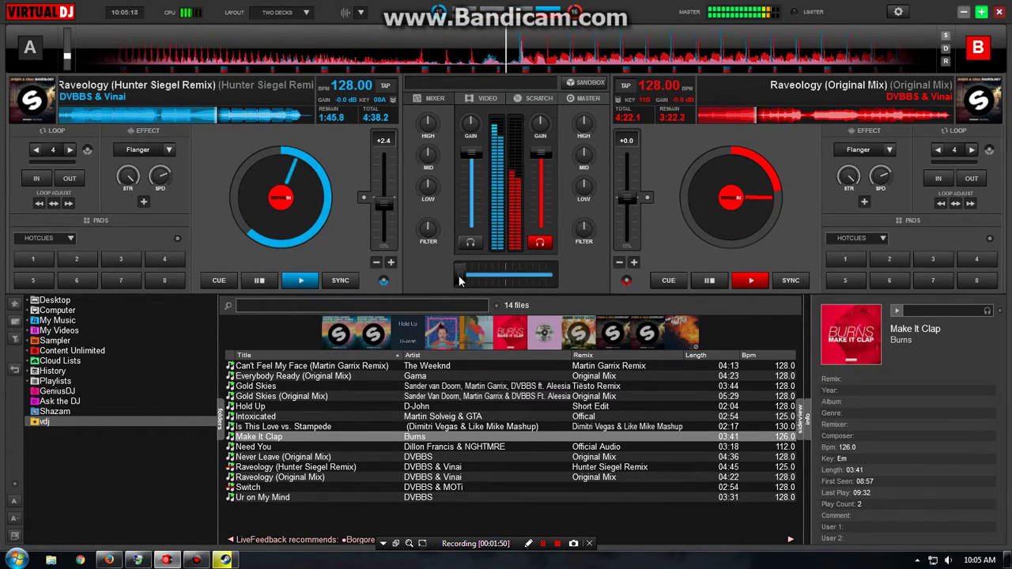
- Crossfade fully to Raveology (Original Mix) on deck B and stop the Hunter Siegel Remix at its cue point
drag(460, 275, 551, 275)
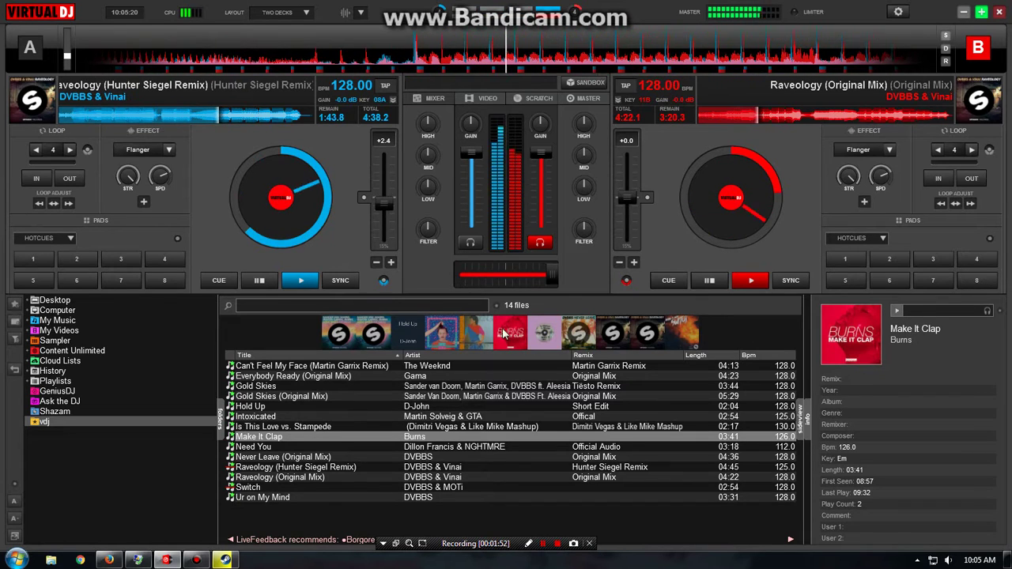
click(217, 280)
- Load Make It Clap onto deck A, move it to about 1:53 remaining, and line its waveform up with deck B
double_click(269, 437)
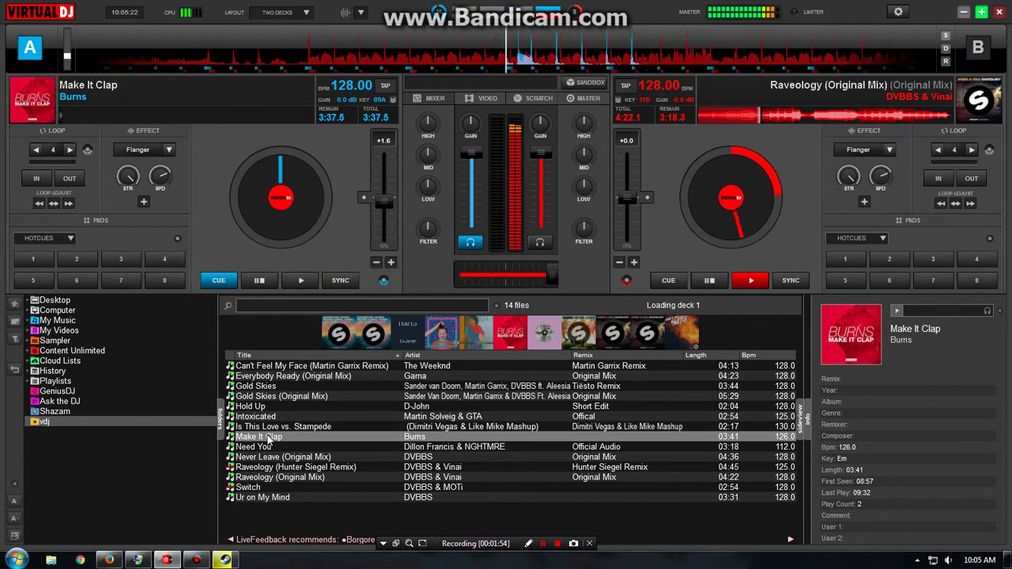
click(261, 497)
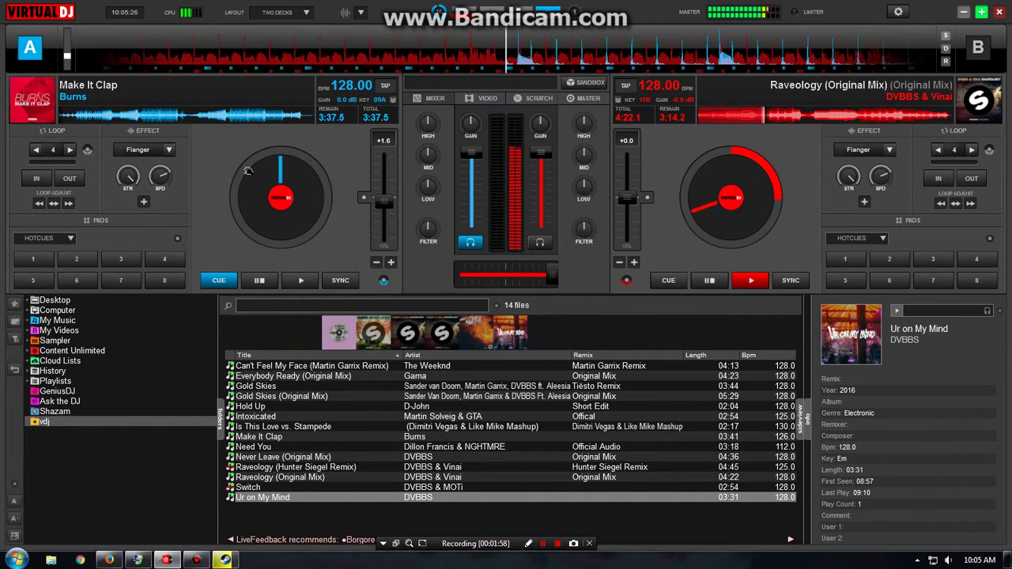
click(181, 119)
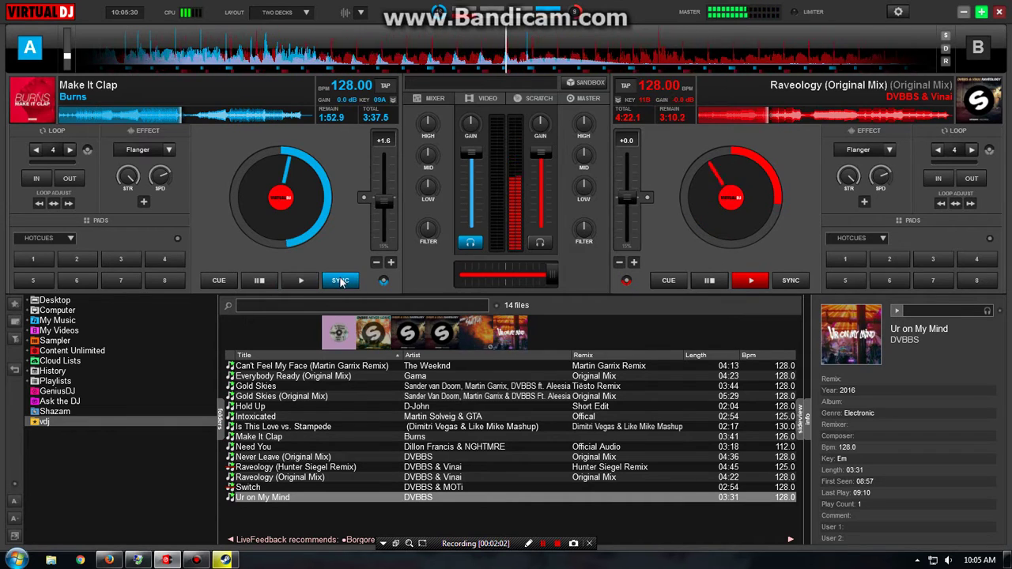
drag(567, 56, 292, 56)
drag(599, 63, 384, 45)
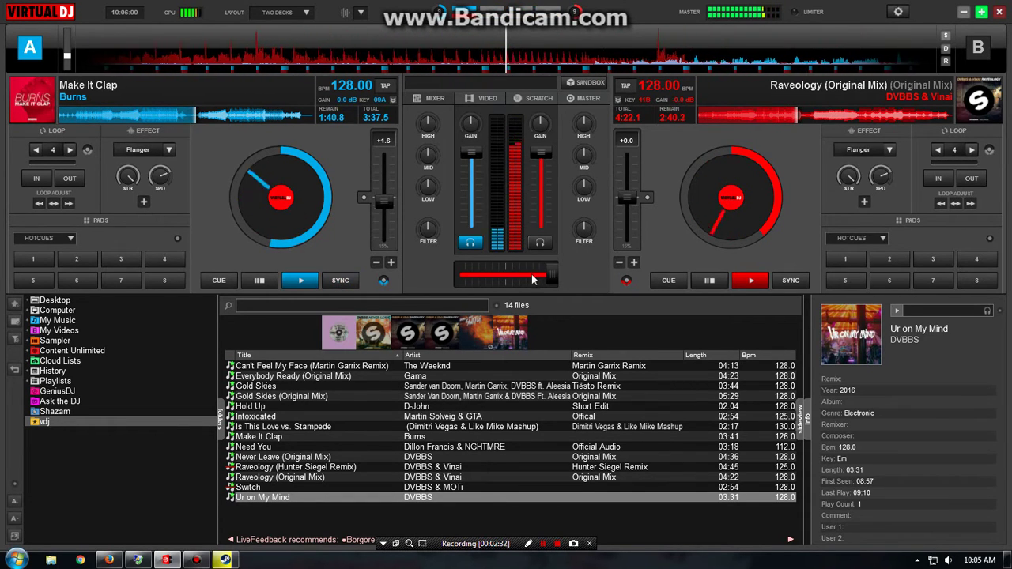
- Crossfade gradually to Make It Clap on deck A and return Raveology (Original Mix) to its cue point
drag(538, 275, 502, 276)
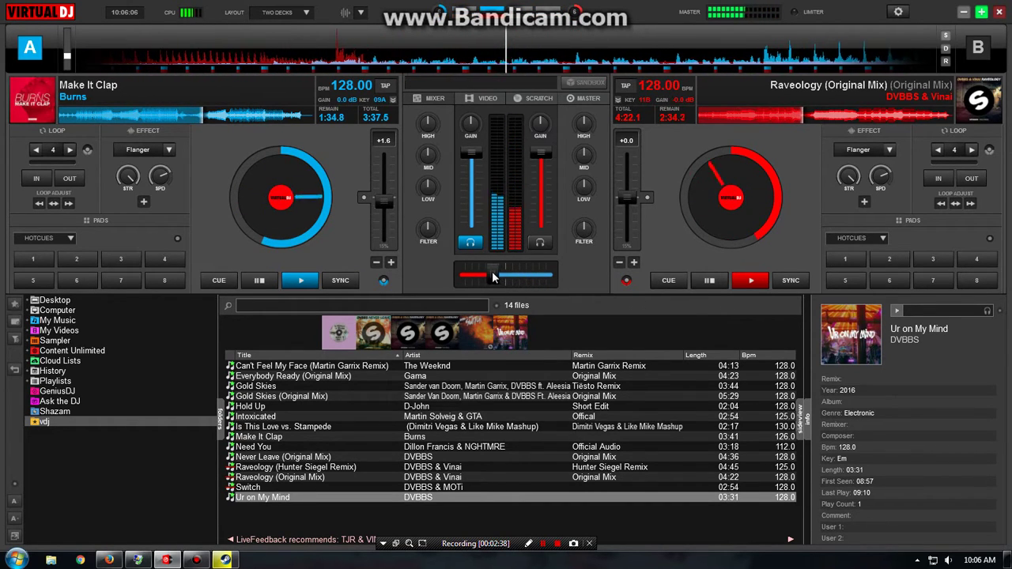
drag(501, 276, 459, 275)
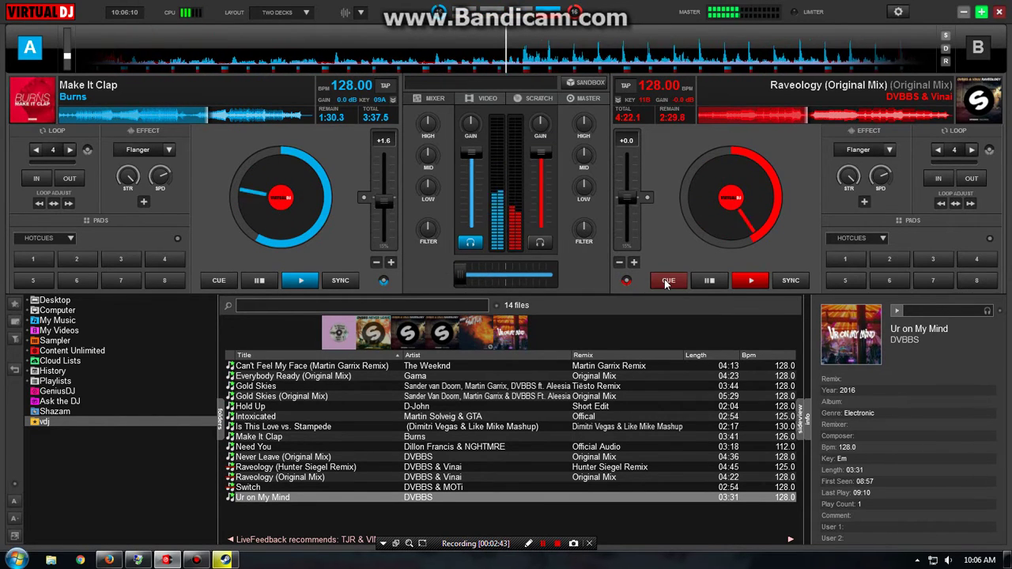
click(663, 280)
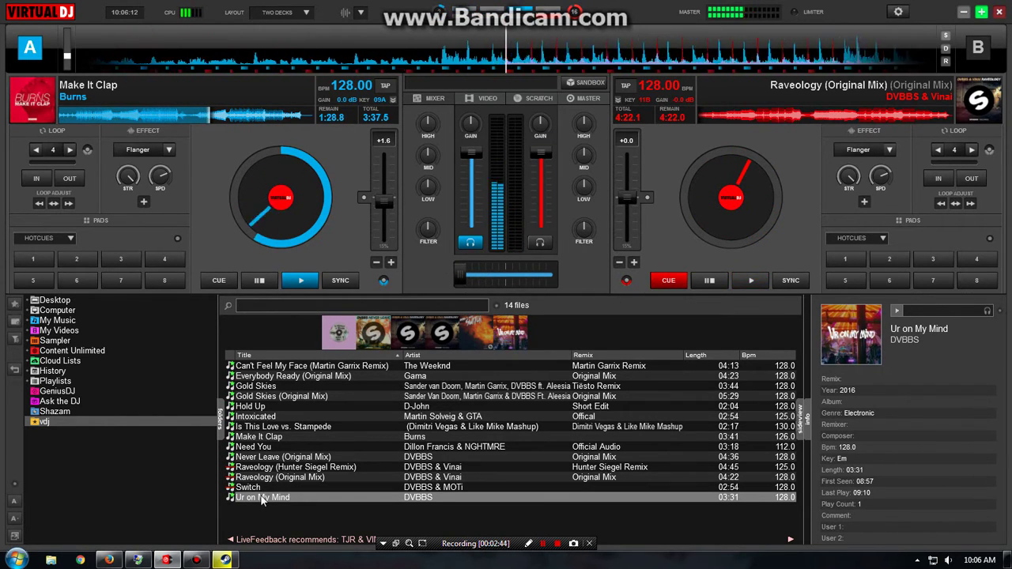
- Load Ur on My Mind onto deck B, shift its start to line up with Make It Clap, and start playback
drag(263, 497, 731, 198)
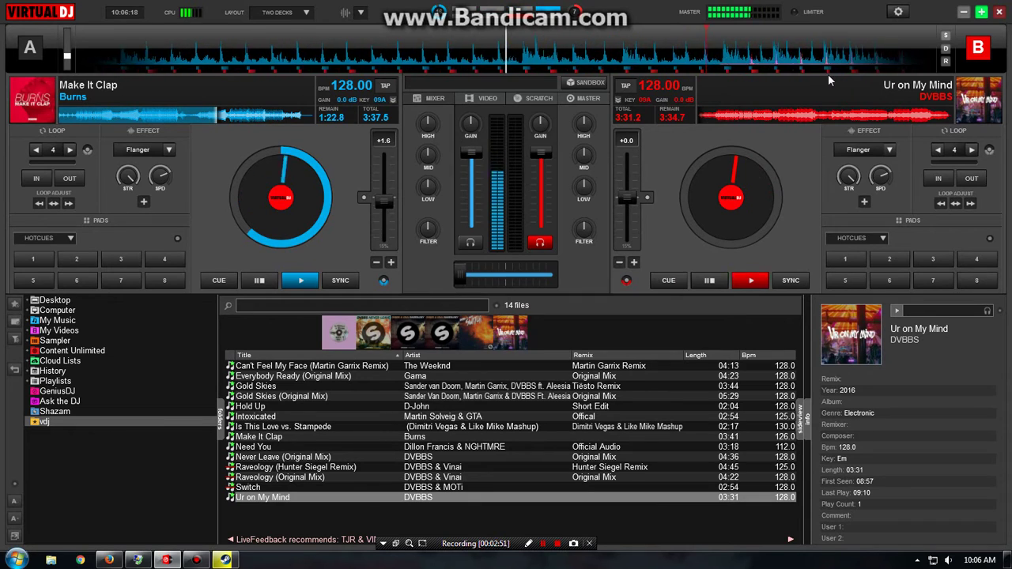
key(space)
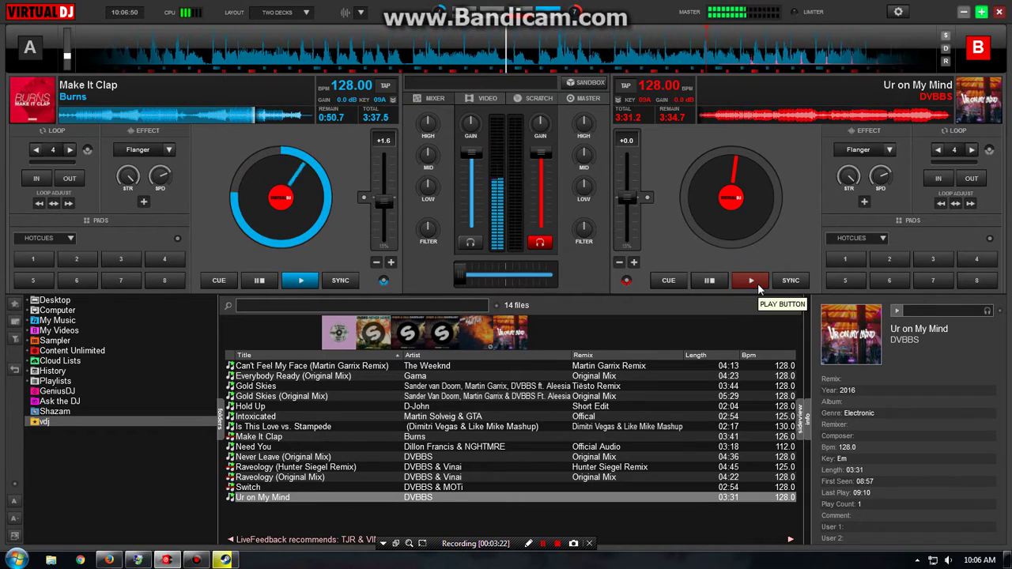
drag(757, 58, 792, 57)
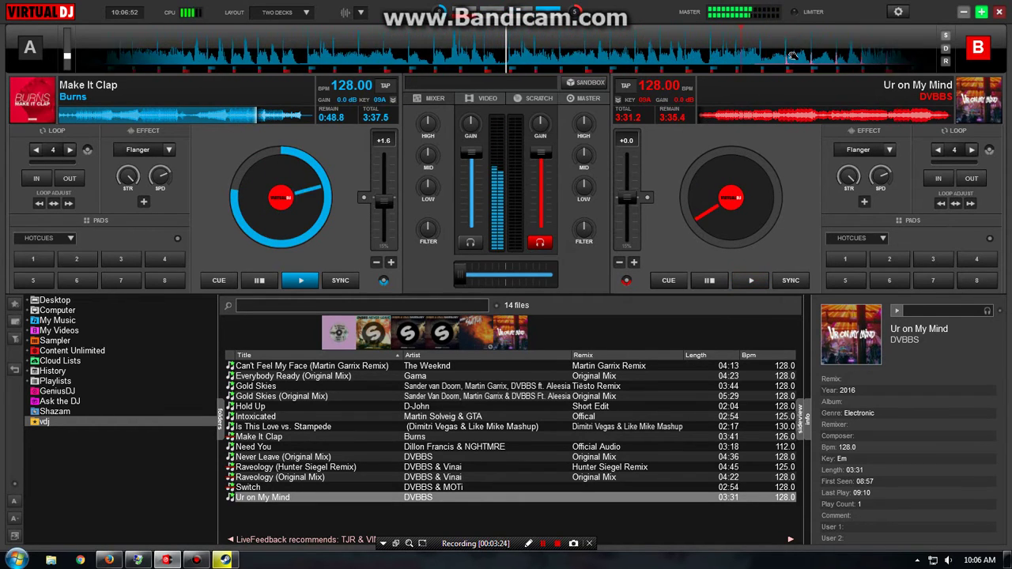
click(752, 280)
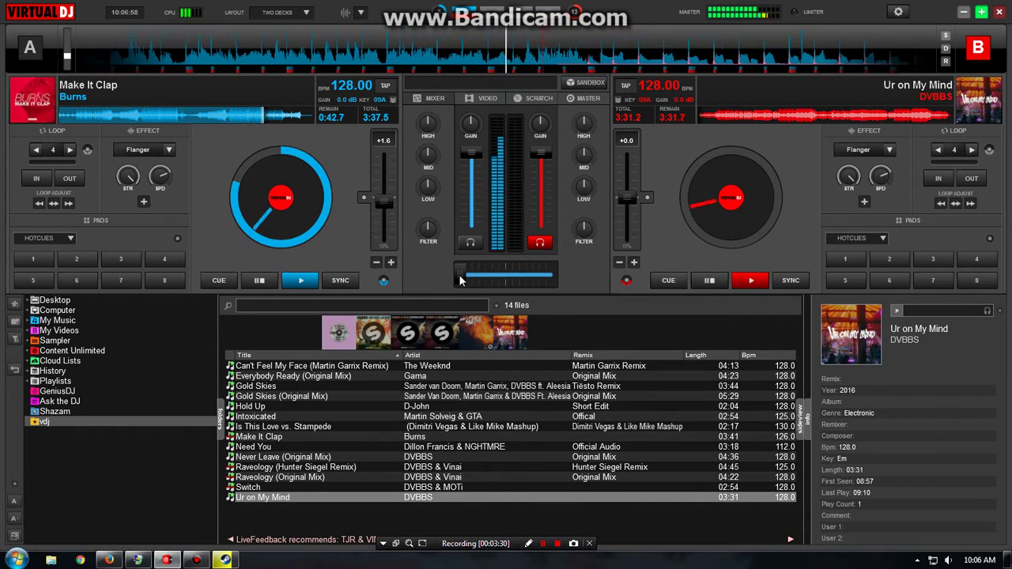
- Crossfade fully to Ur on My Mind on deck B and return Make It Clap to its cue point
drag(466, 278, 575, 295)
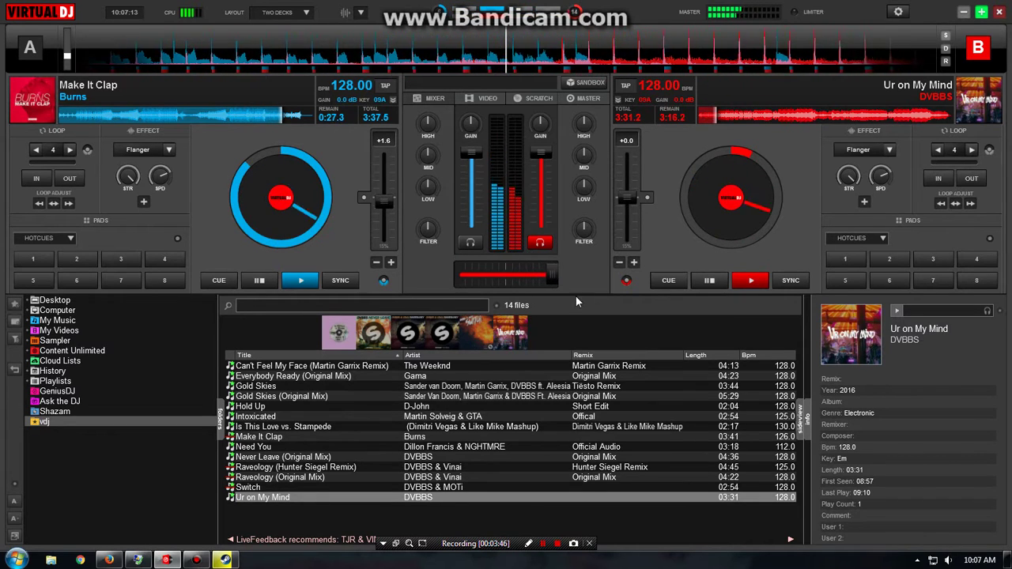
click(226, 281)
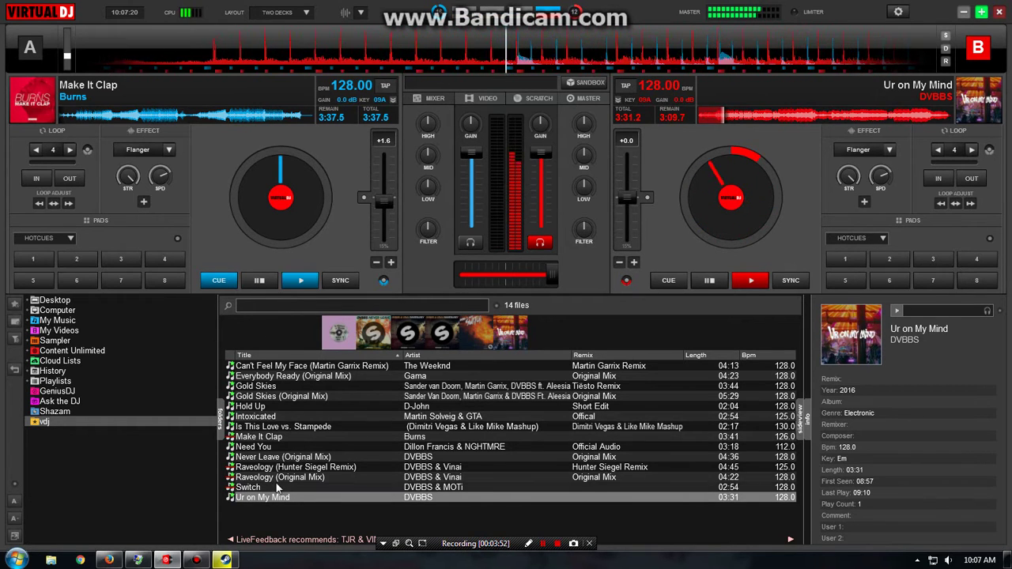
- Load Is This Love vs. Stampede onto deck A, sync it to deck B, and audition its cue point
double_click(262, 427)
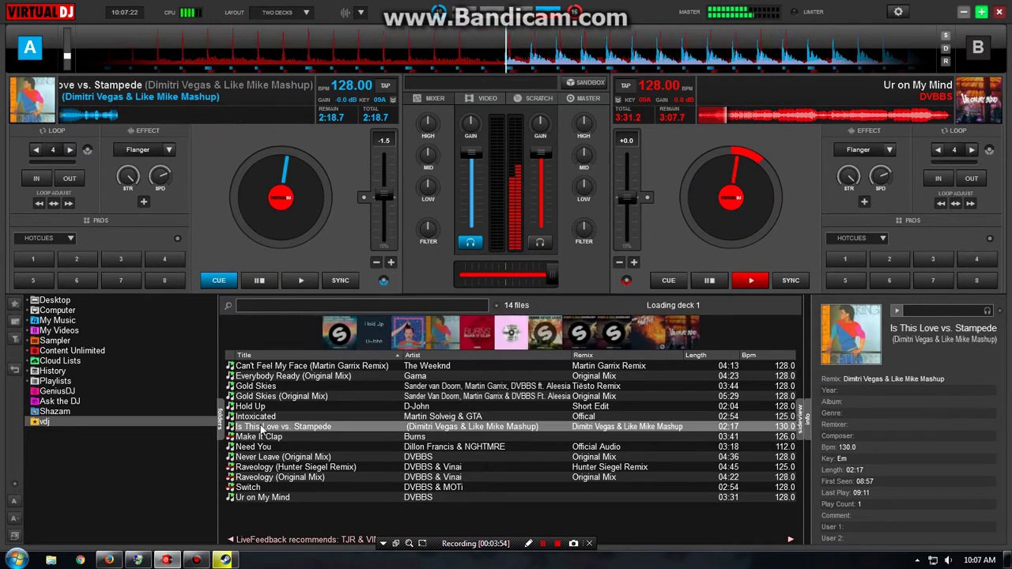
click(340, 281)
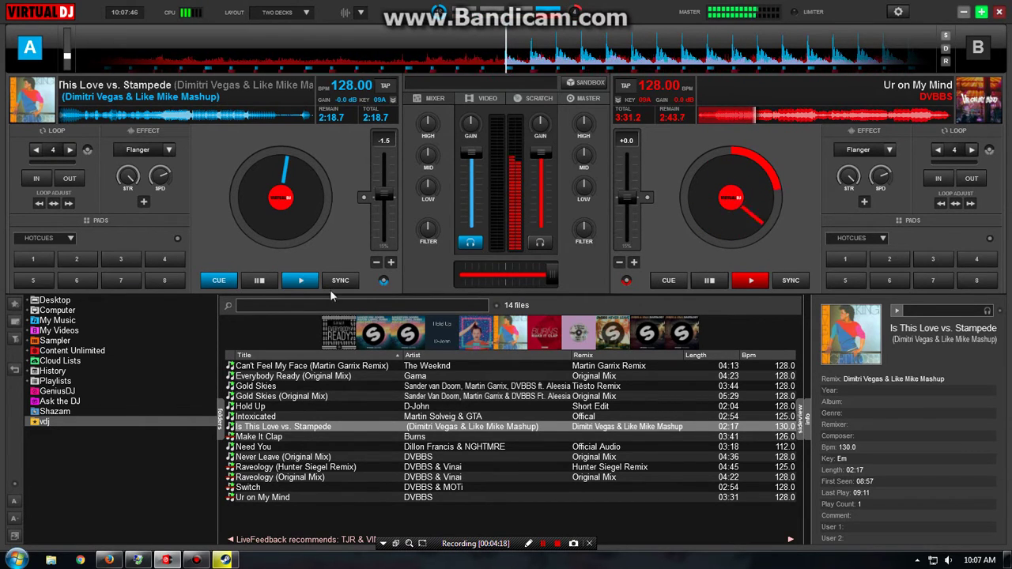
click(217, 283)
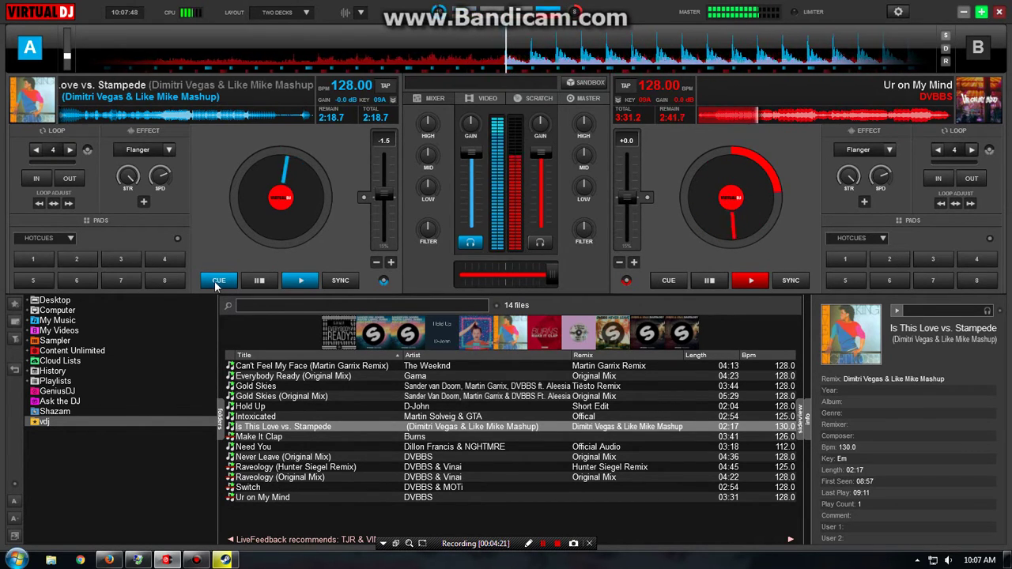
click(534, 102)
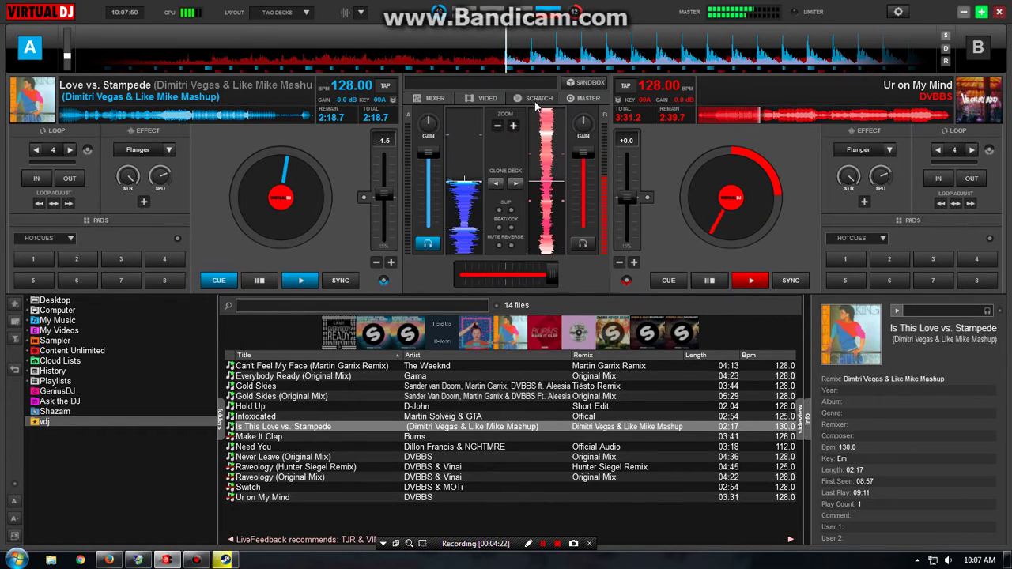
click(228, 284)
click(229, 283)
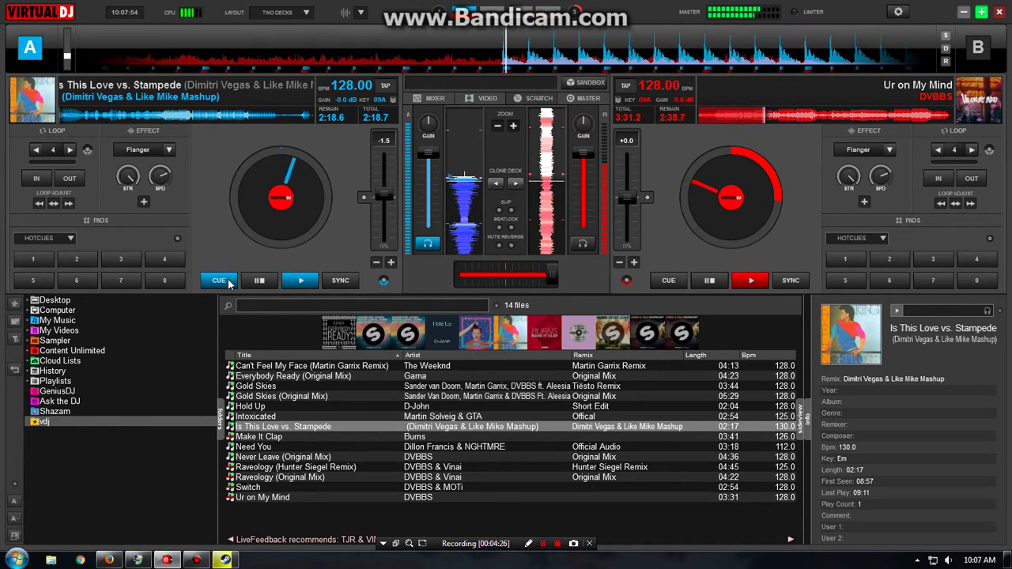
click(436, 99)
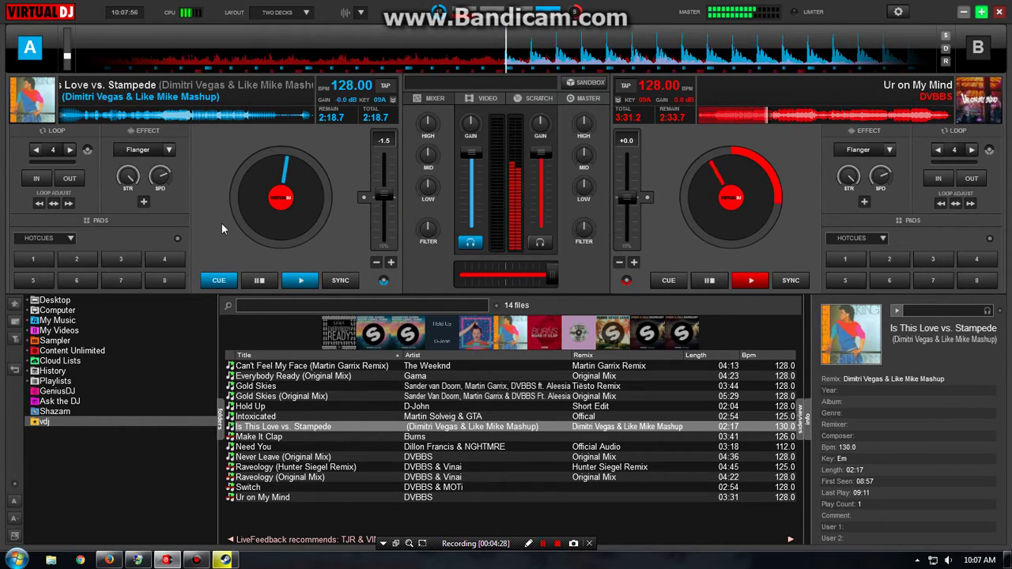
- Stutter the cue point of Is This Love vs. Stampede in time with Ur on My Mind and leave deck A playing
click(219, 281)
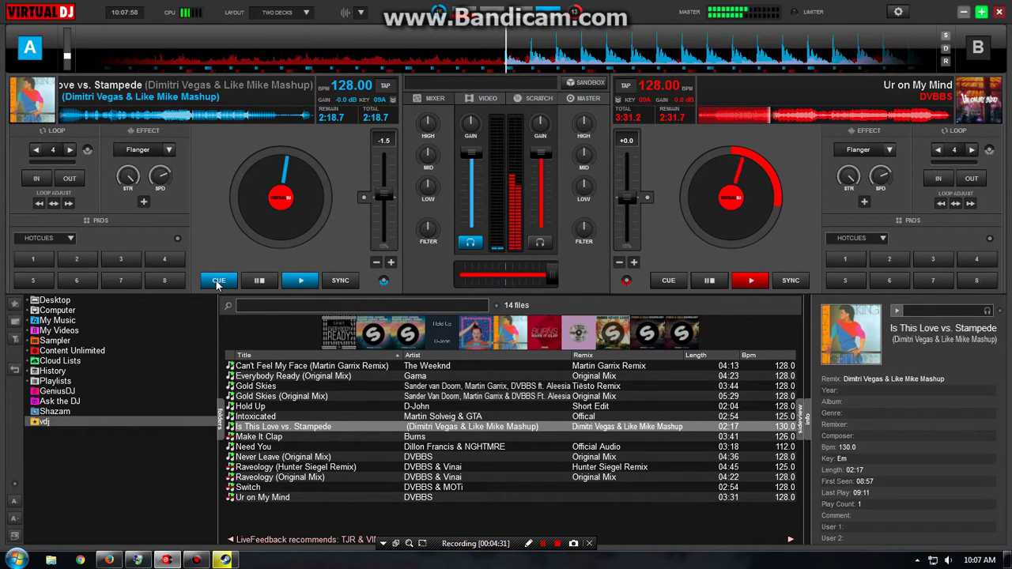
click(219, 282)
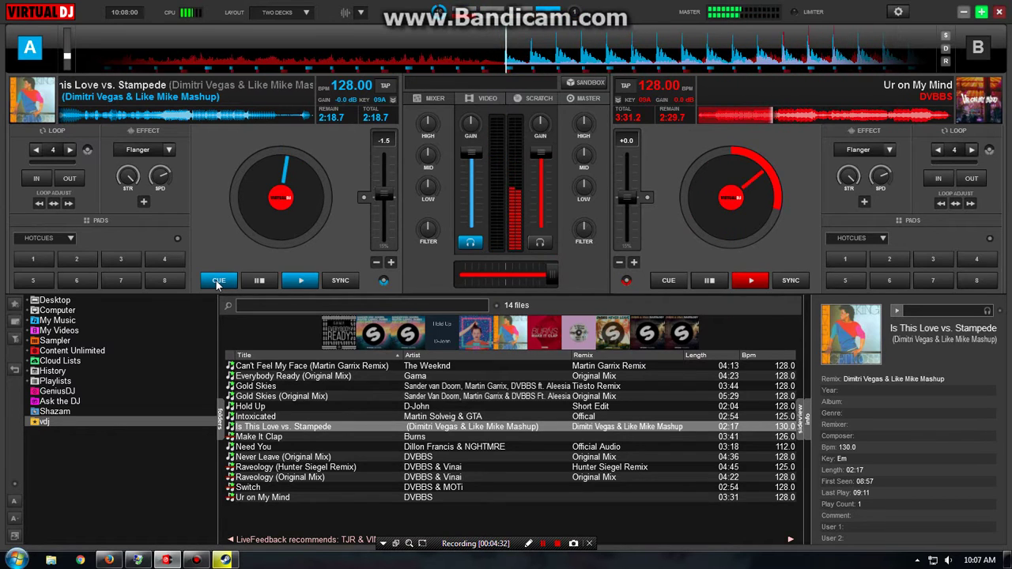
click(218, 281)
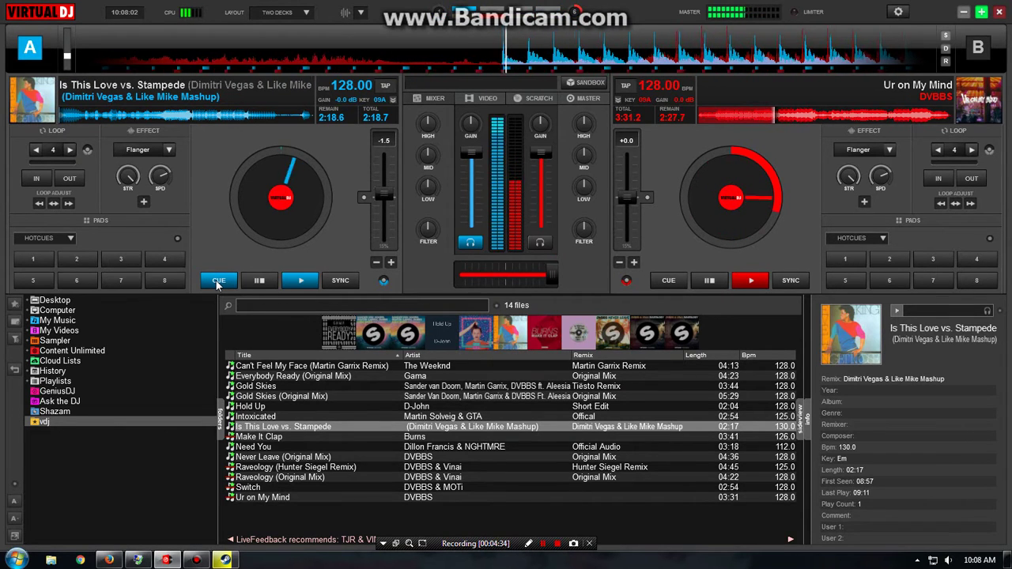
click(218, 281)
click(218, 281)
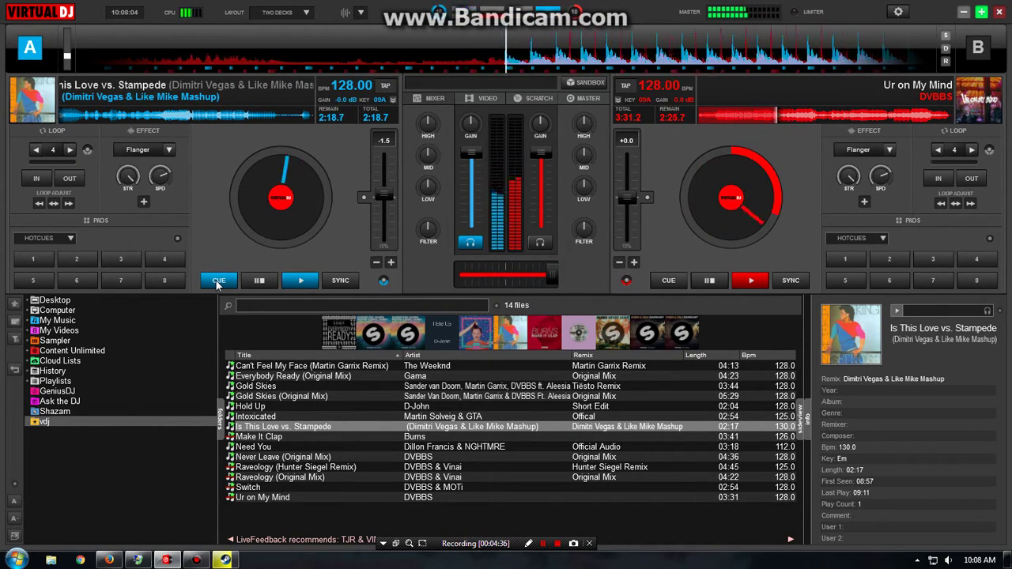
click(218, 281)
click(218, 282)
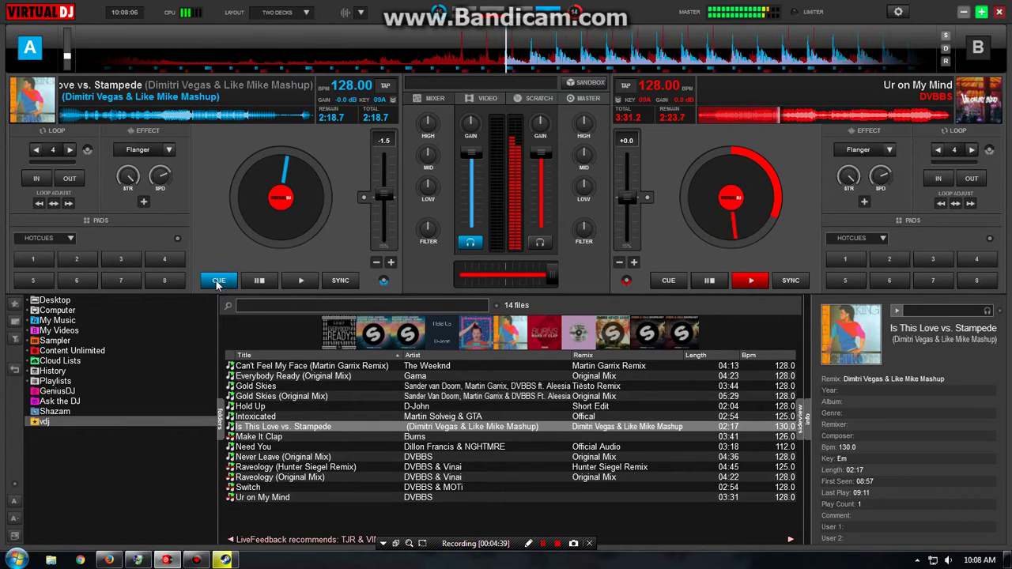
click(219, 281)
click(218, 281)
click(218, 281)
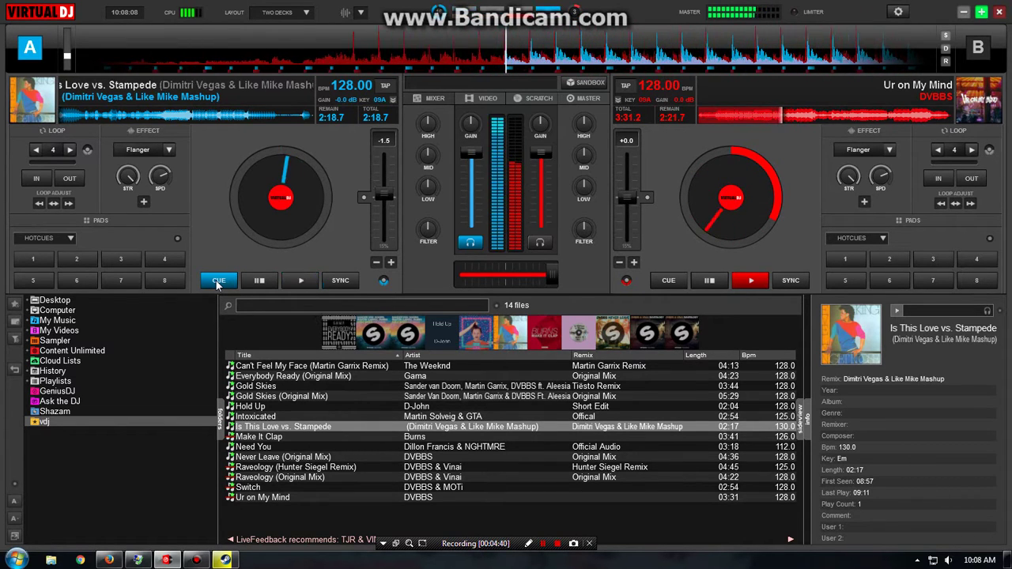
click(219, 281)
click(219, 281)
click(219, 282)
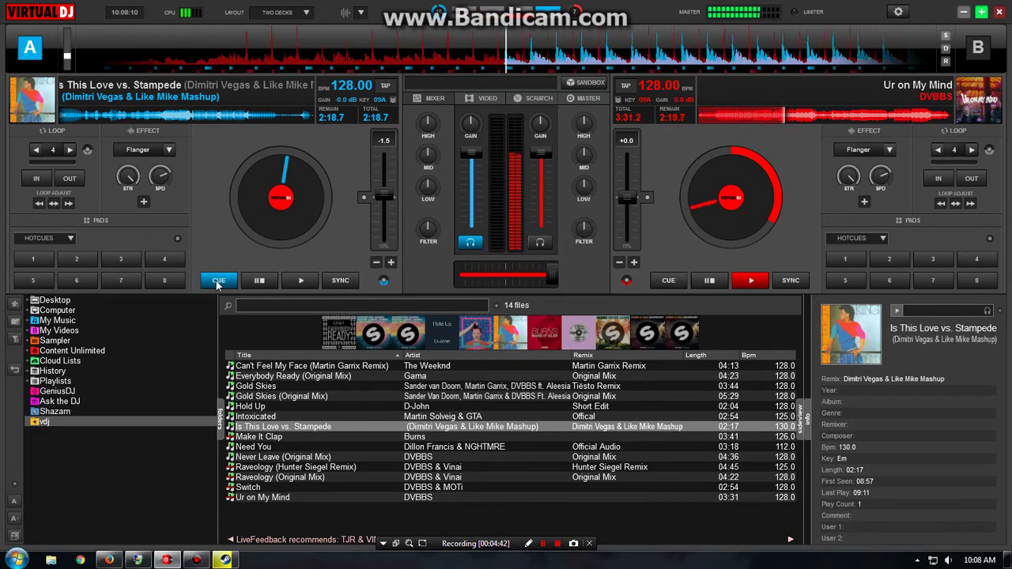
click(218, 281)
click(218, 282)
click(218, 282)
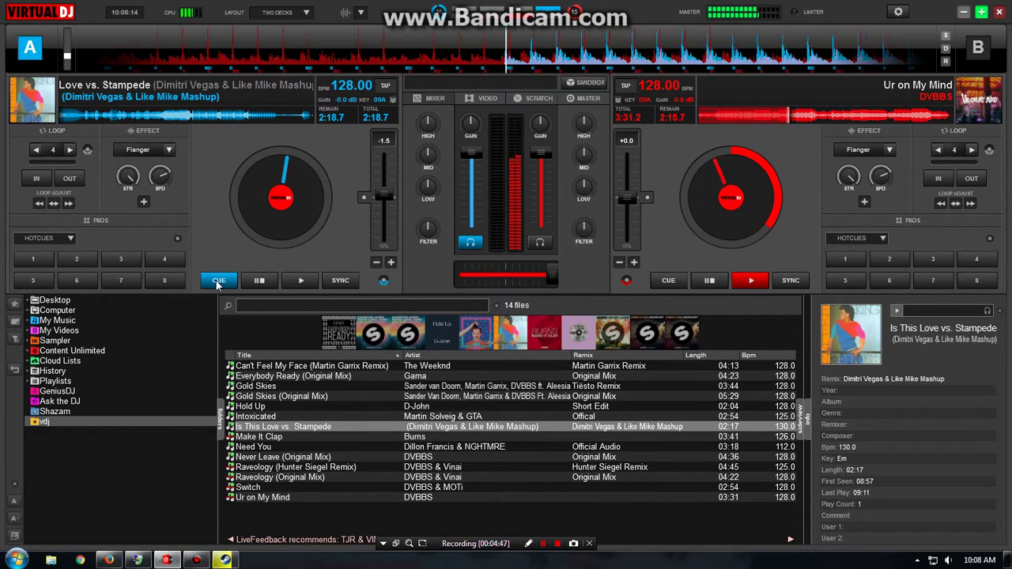
click(218, 281)
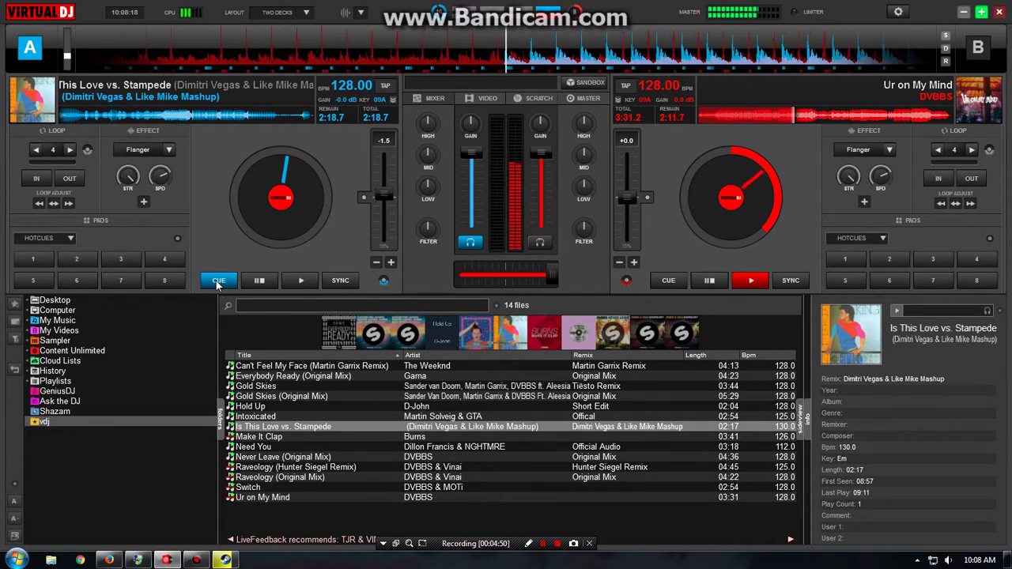
click(218, 281)
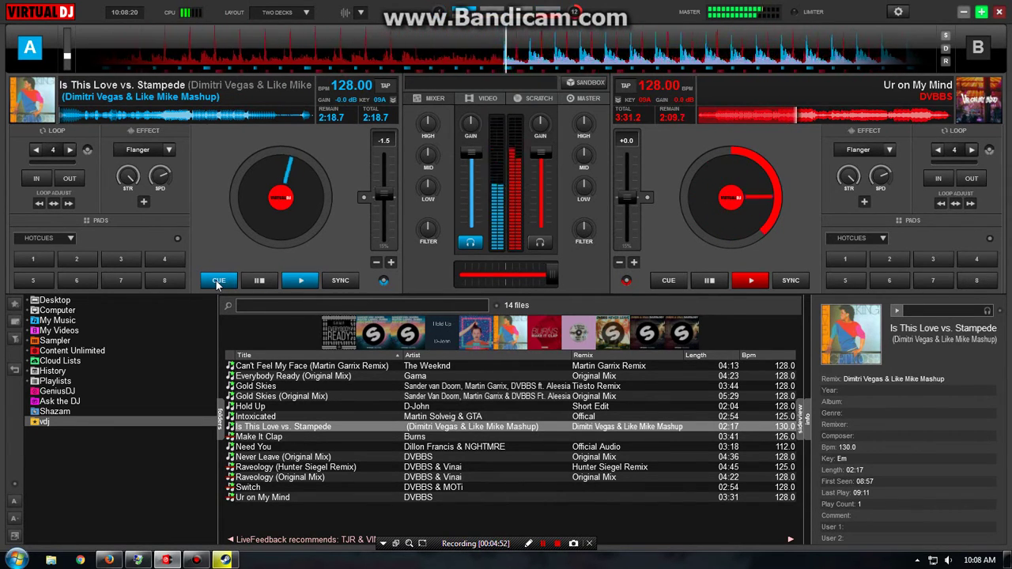
click(218, 281)
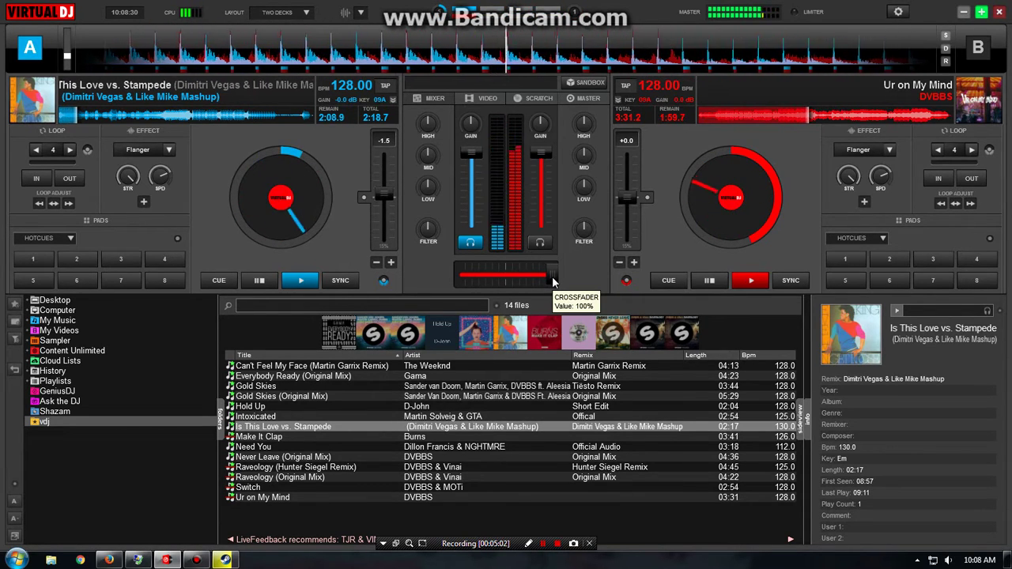
- Crossfade just past halfway toward deck A and cut the low and mid EQ of Ur on My Mind on deck B
drag(549, 281, 496, 278)
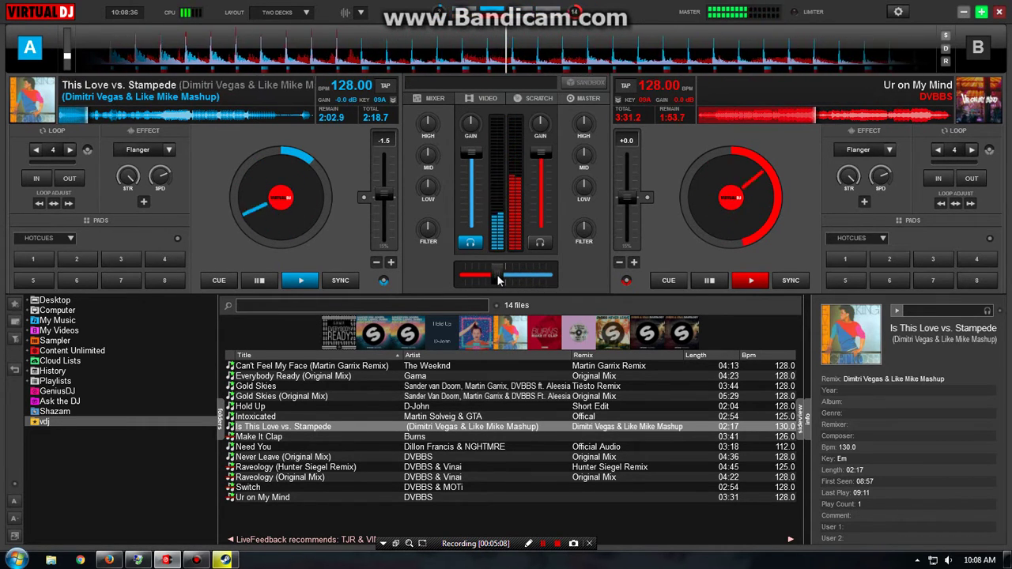
drag(583, 187, 581, 196)
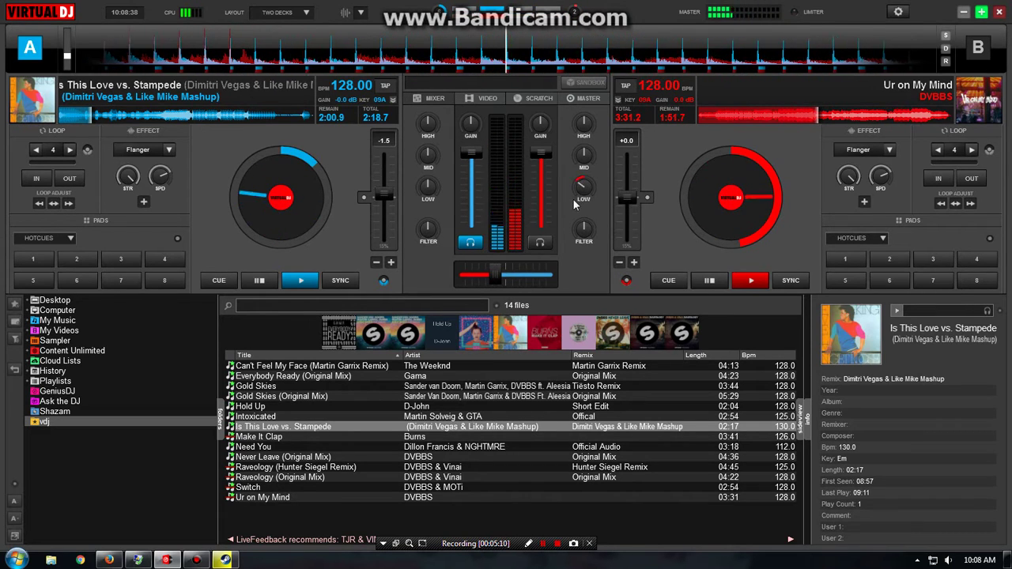
drag(583, 155, 568, 210)
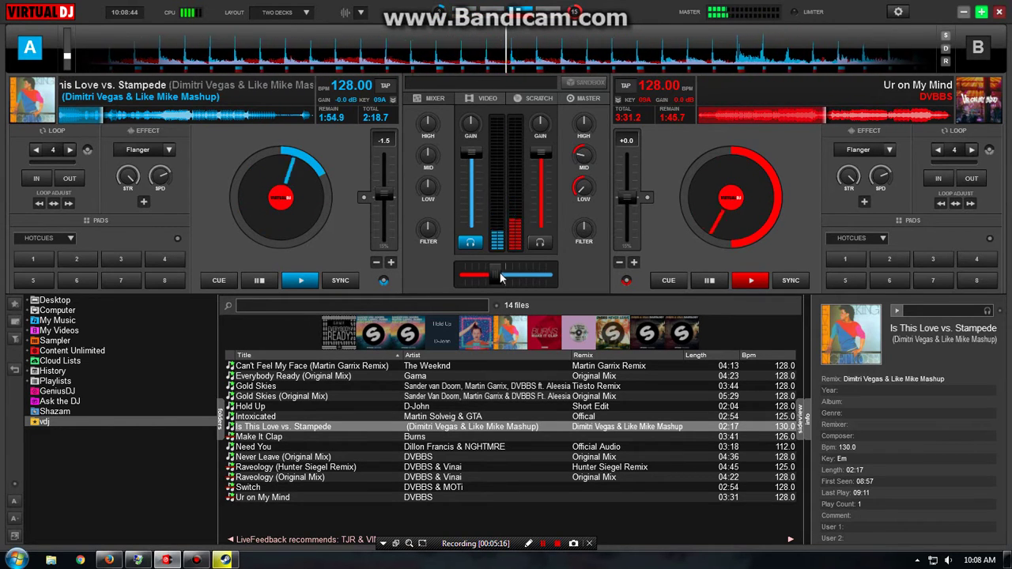
- Complete the crossfade to Is This Love vs. Stampede on deck A and reset deck B's low and mid EQ to neutral
drag(499, 276, 468, 281)
double_click(582, 187)
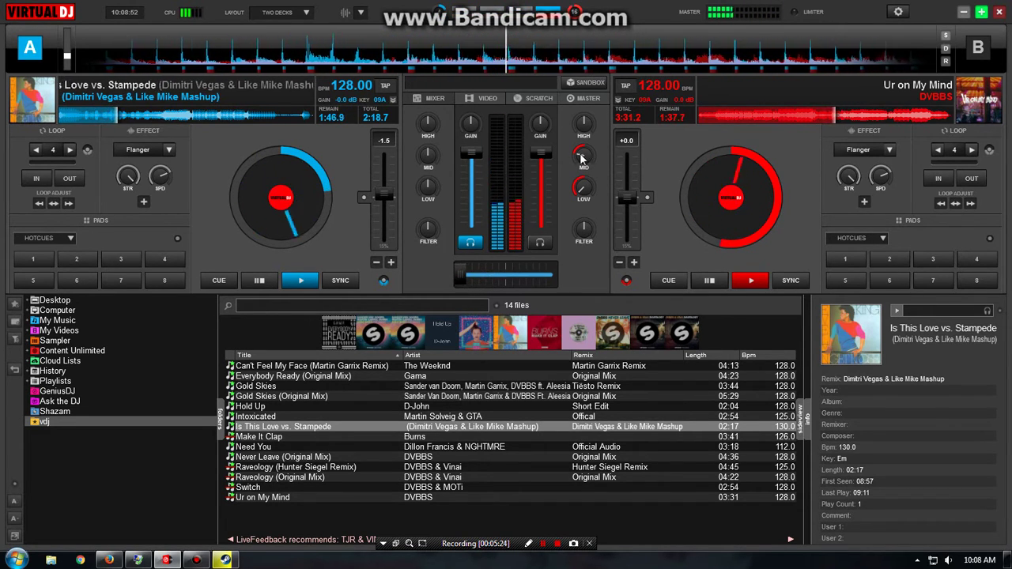
double_click(583, 155)
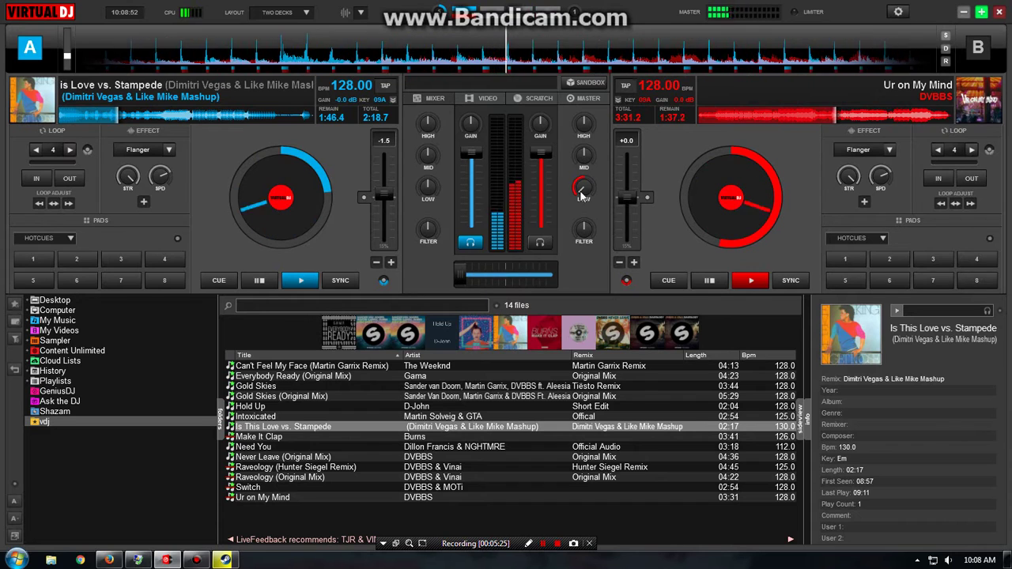
- Return Ur on My Mind to its cue point, and load Never Leave (Original Mix) onto deck B and start its playback
click(669, 281)
drag(277, 457, 670, 285)
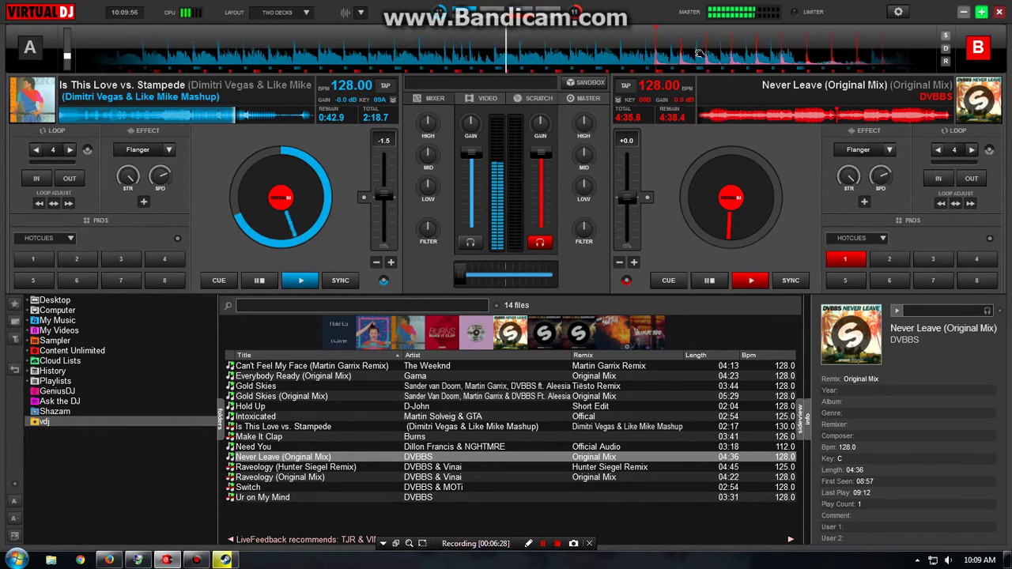
click(751, 283)
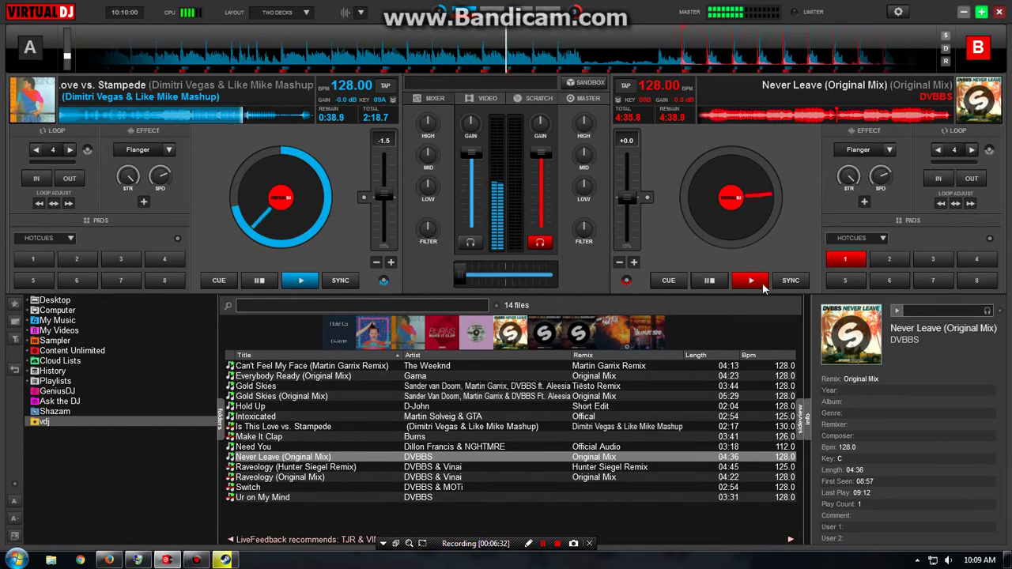
- Crossfade gradually to Never Leave (Original Mix) on deck B and return Is This Love vs. Stampede to its cue point
drag(463, 279, 513, 288)
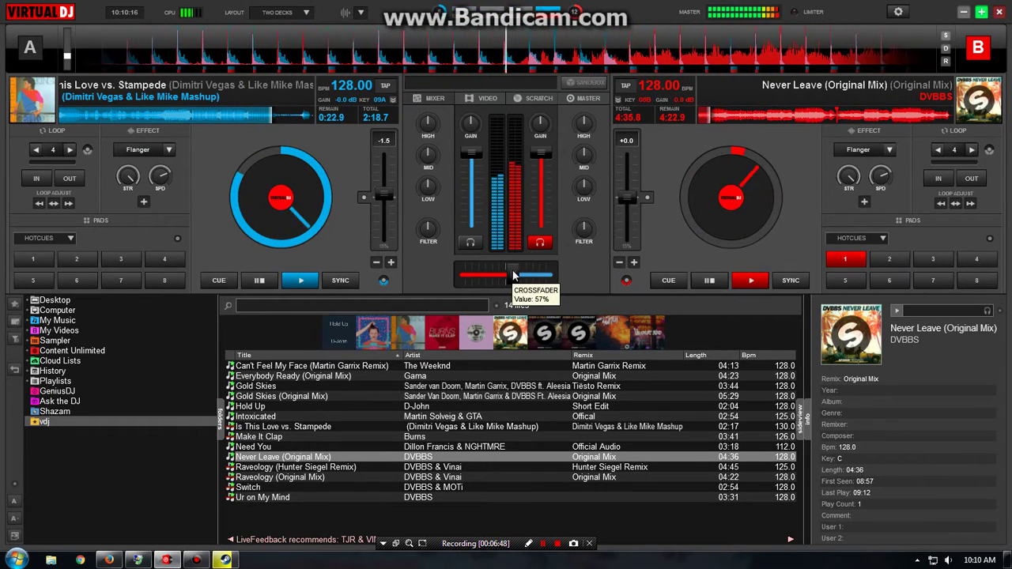
drag(512, 275, 553, 276)
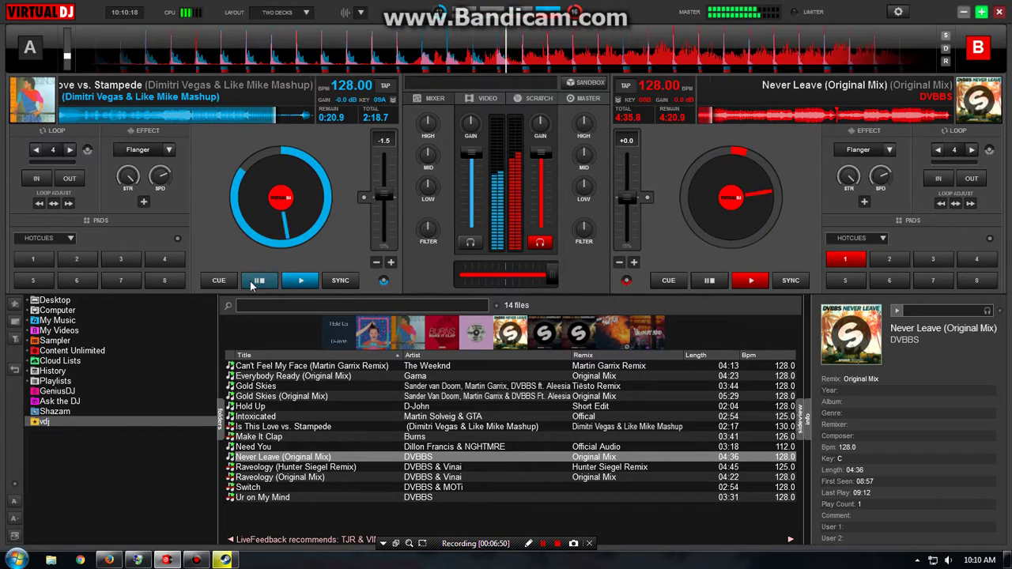
click(218, 280)
- Load Intoxicated onto deck A and move it to about 1:40 remaining
double_click(273, 416)
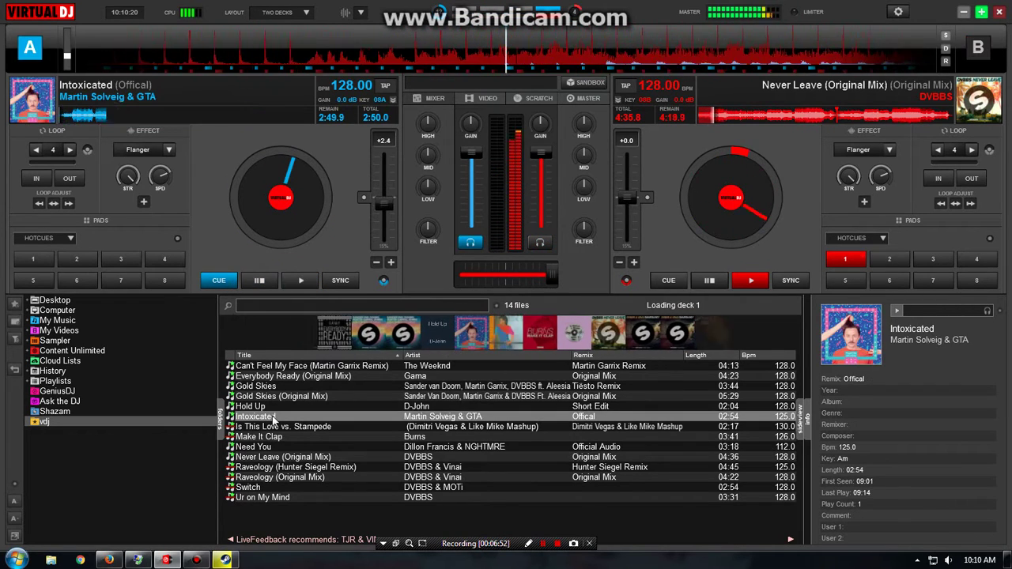
click(301, 375)
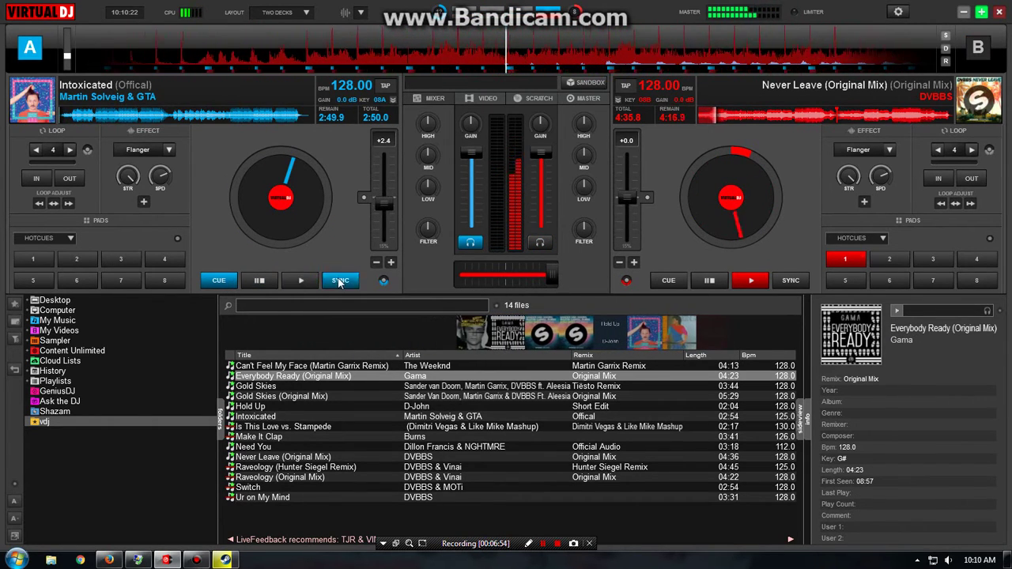
click(169, 114)
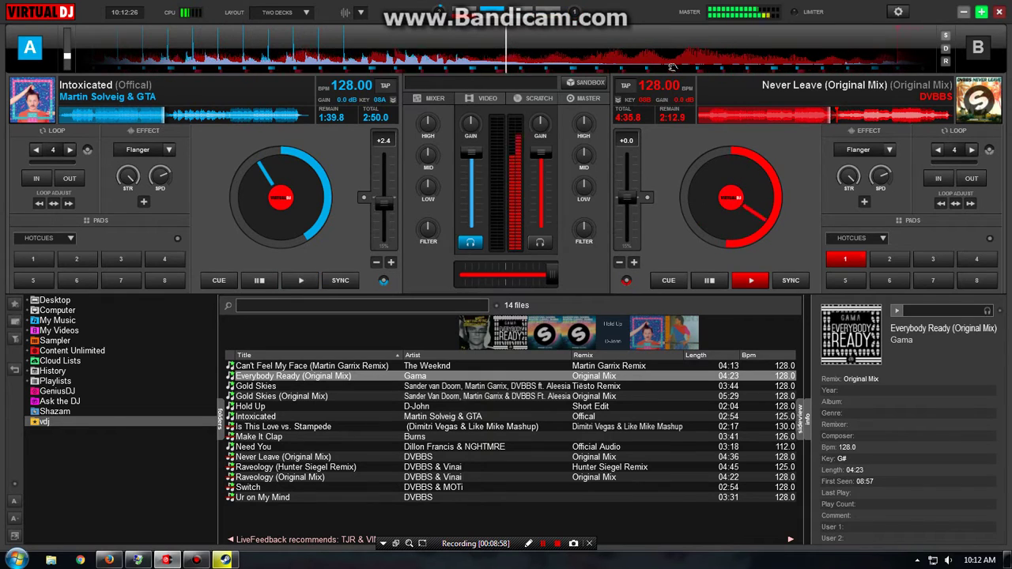
- Start Intoxicated on deck A and crossfade fully to it, returning Never Leave (Original Mix) to its cue point
click(300, 279)
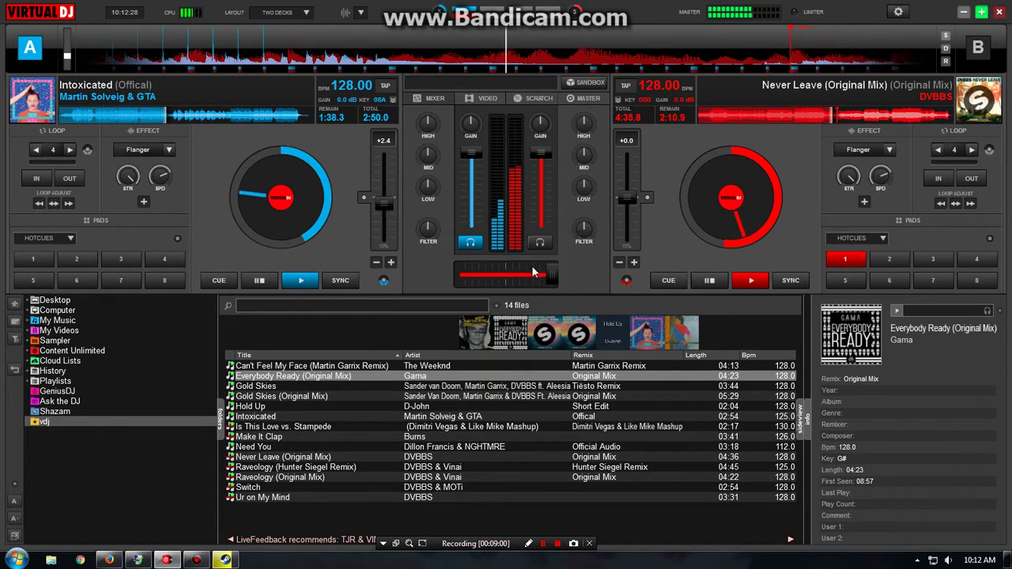
drag(548, 275, 448, 289)
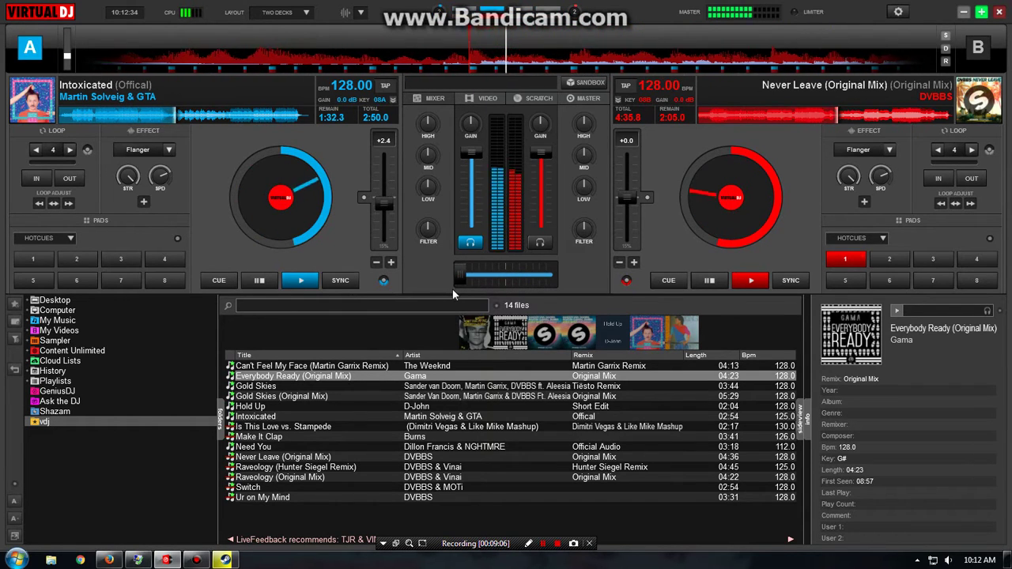
click(664, 280)
- Load Everybody Ready (Original Mix) onto deck B, move it to about 3:30 remaining, and line its waveform up with Intoxicated
double_click(421, 376)
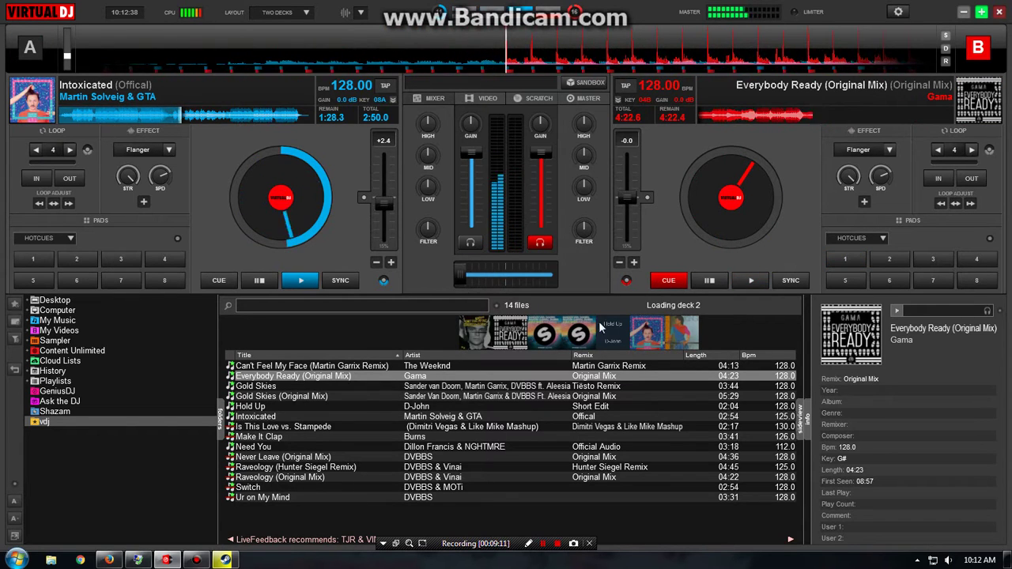
click(750, 117)
drag(757, 55, 739, 63)
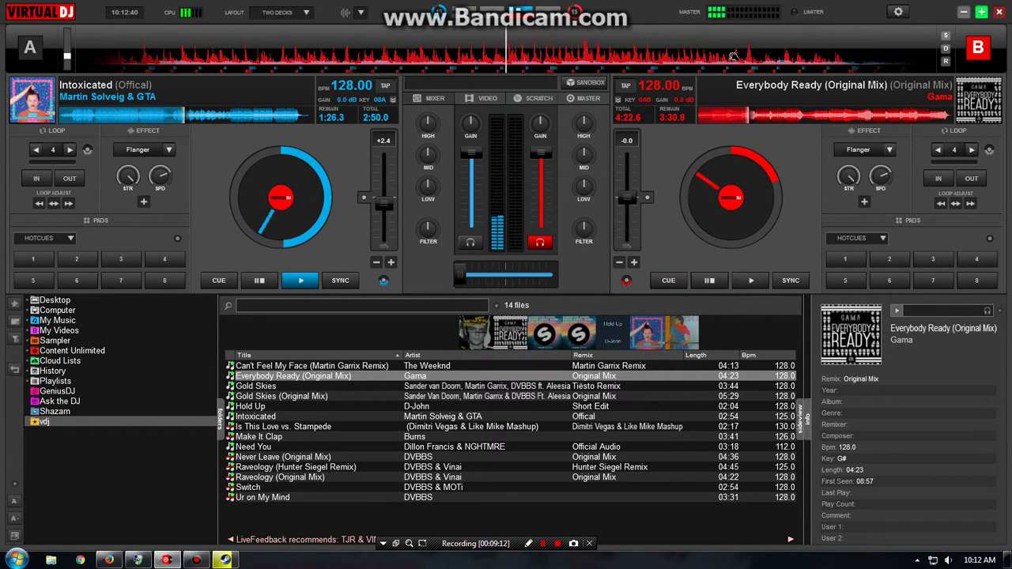
key(space)
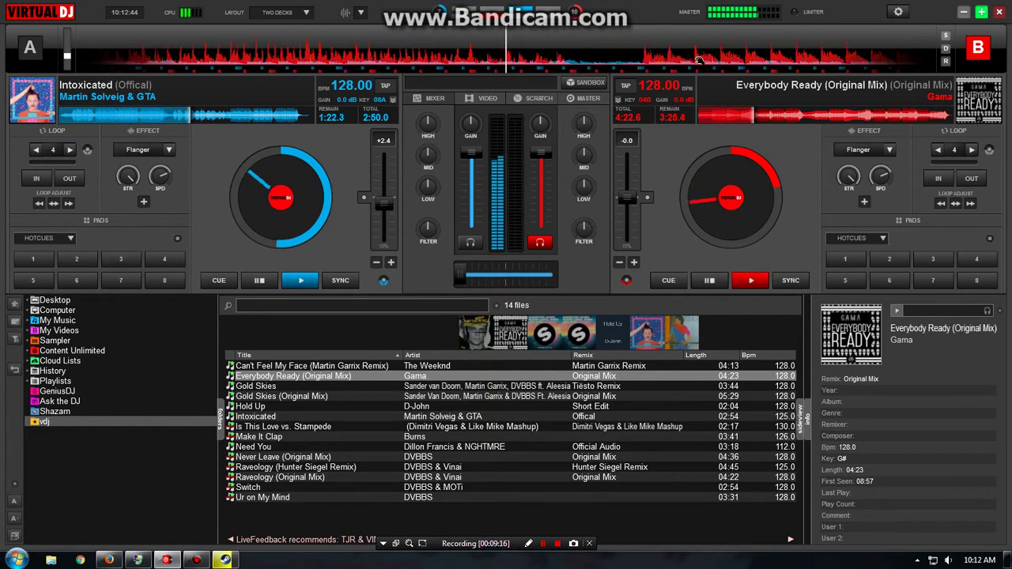
drag(535, 74, 864, 70)
click(667, 283)
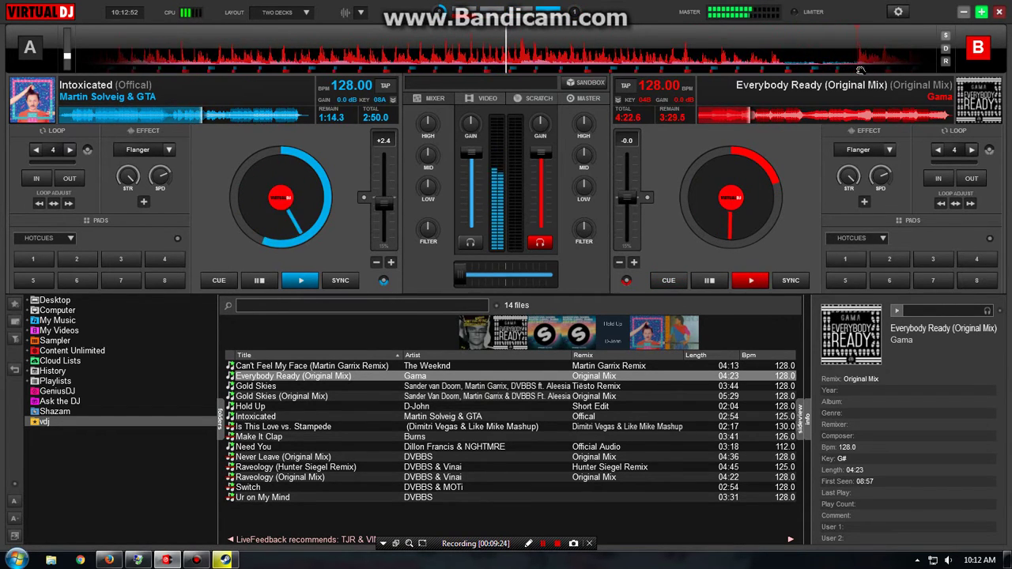
- Start Everybody Ready (Original Mix) on deck B and crossfade fully to it, returning Intoxicated to its cue point
click(753, 281)
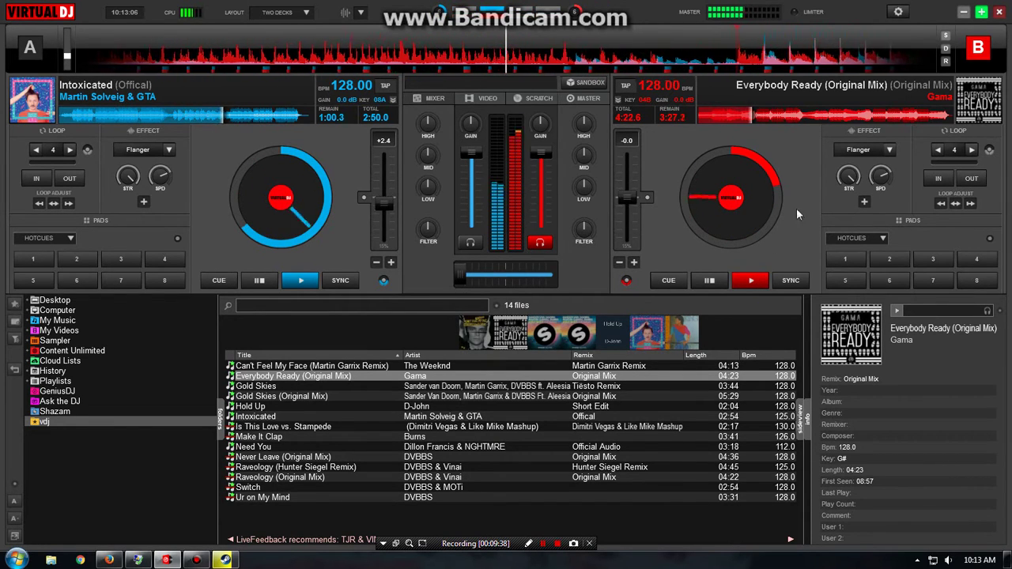
drag(465, 275, 548, 290)
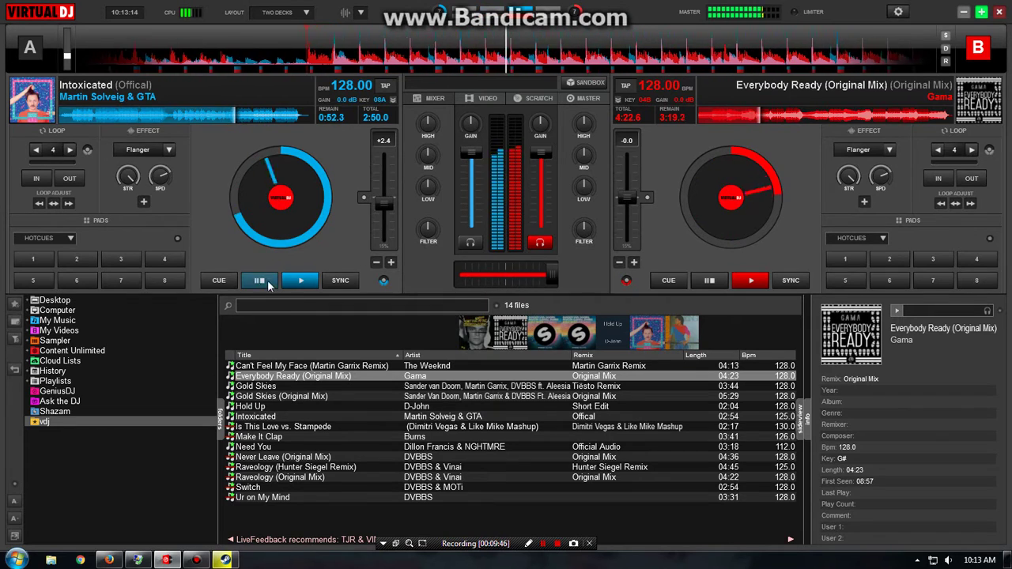
click(219, 280)
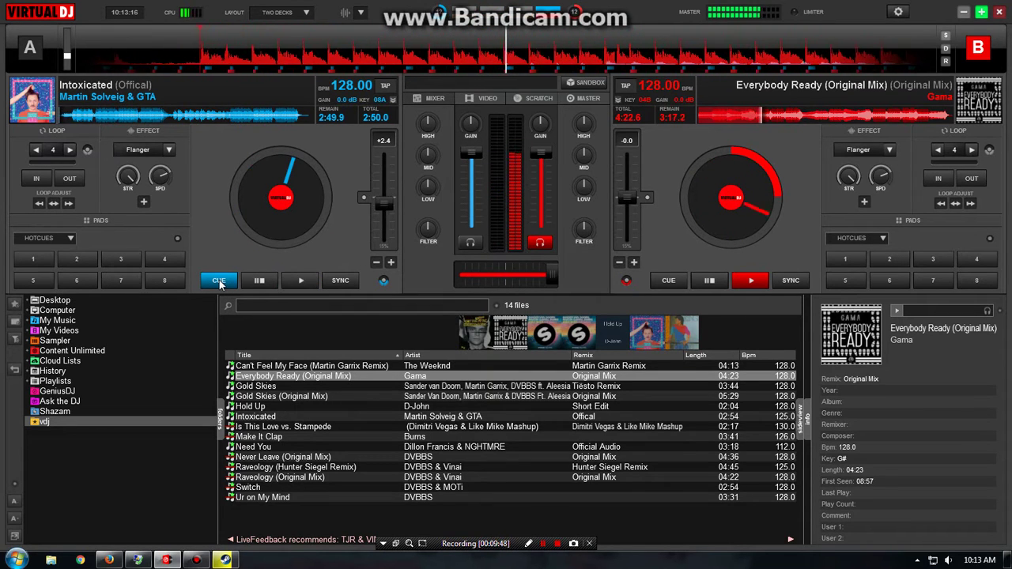